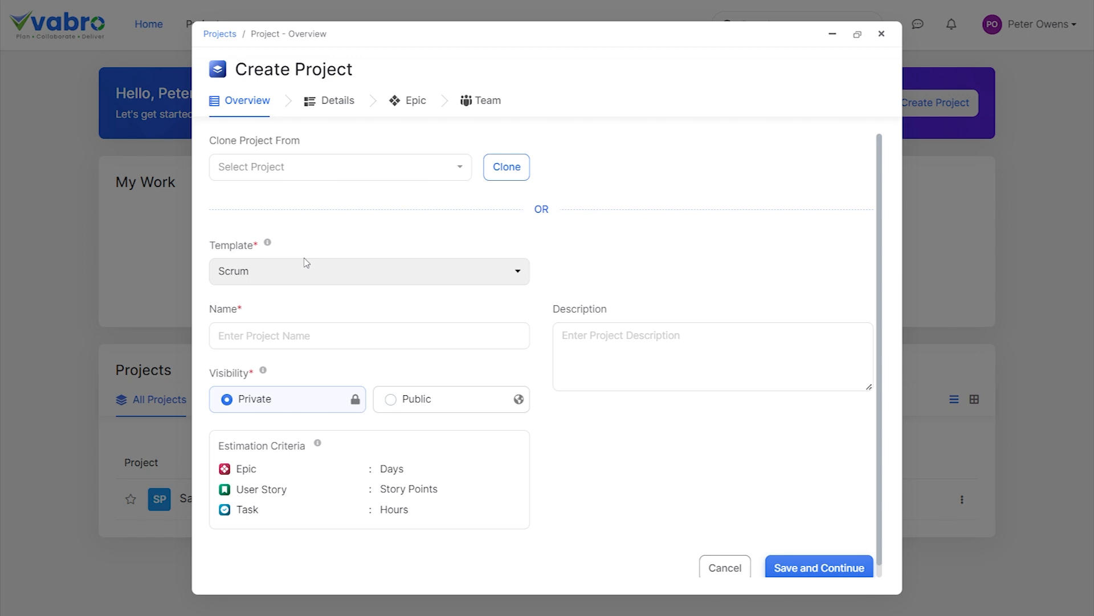
Create the public project "VMfoods Website", described as a website for VMfoods customers to order groceries online and get them delivered to their doorsteps.
left_click(416, 337)
type("VMfoods Website")
left_click(758, 350)
type("Create a website for VMfoods customers to order groceries online and get them delivered to their doorsteps.")
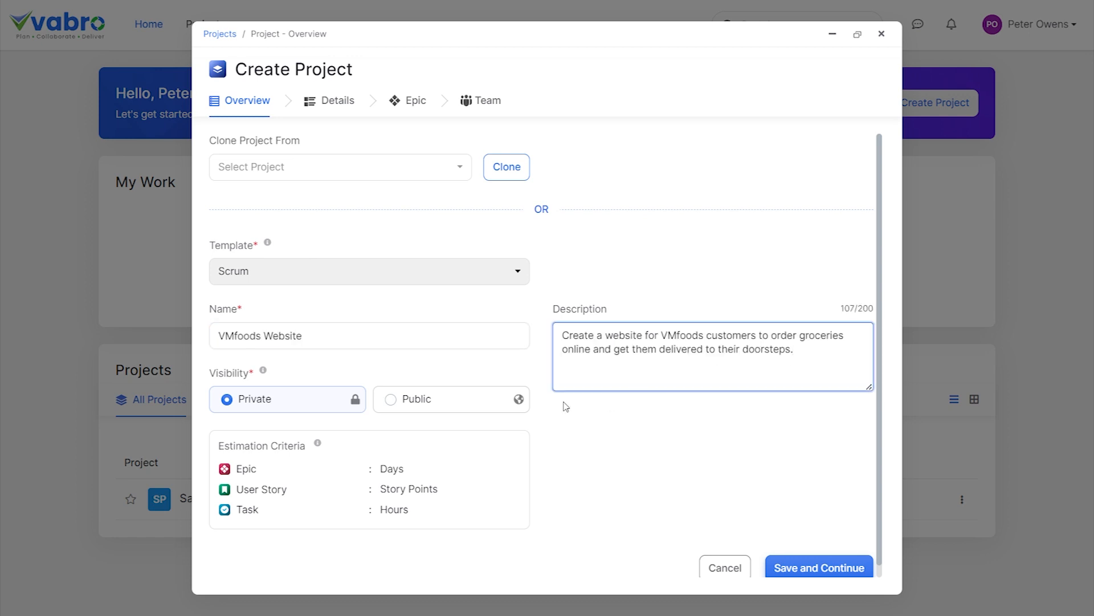
left_click(464, 401)
scroll(827, 575, "down", 1)
left_click(830, 562)
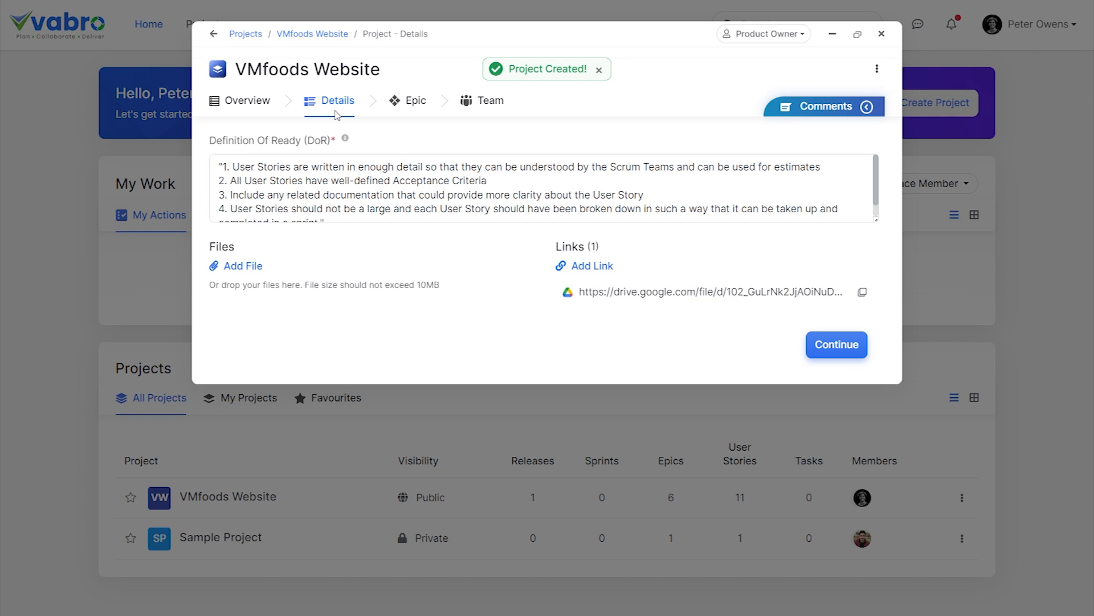
Replace the project's Definition of Ready with the four-point user story checklist, without enclosing quotation marks.
left_click_drag(220, 166, 366, 230)
key("ctrl+c")
key("BackSpace")
key("ctrl+v")
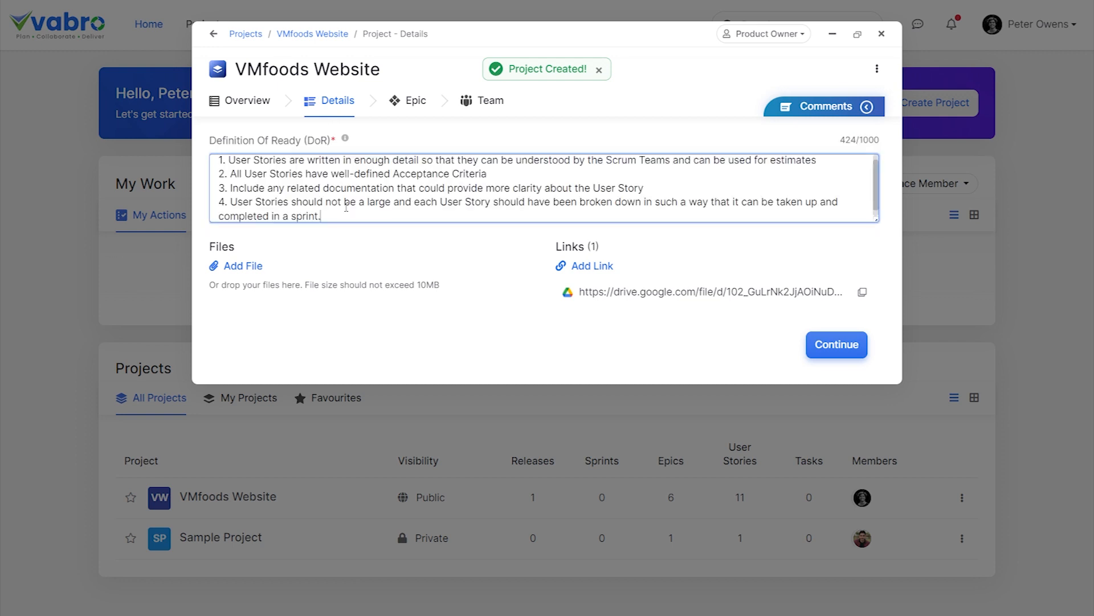
left_click(443, 322)
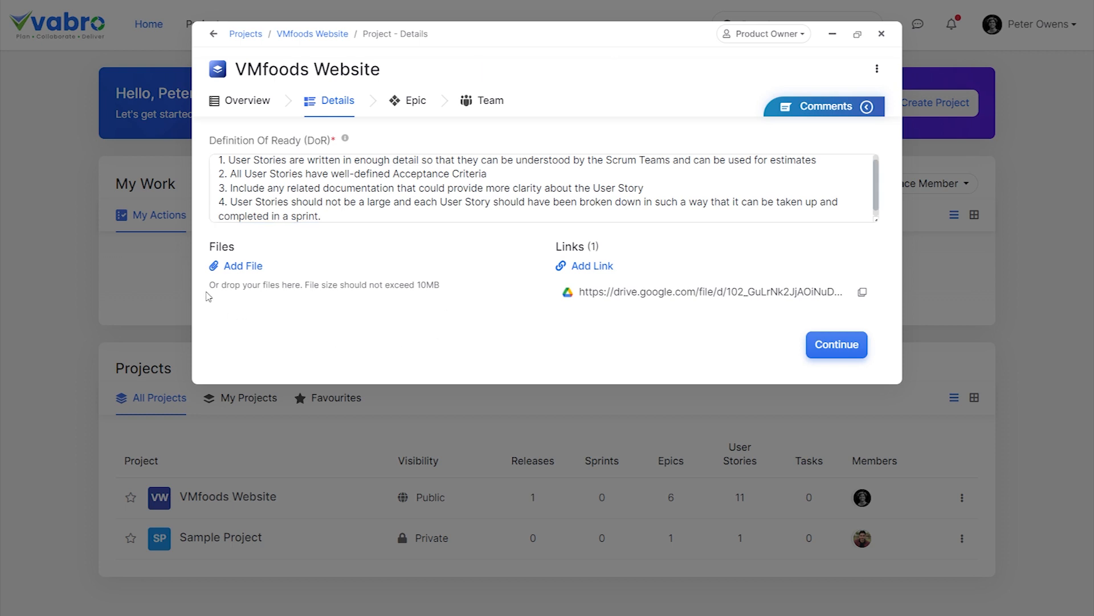
Add a Google Drive link to the project's details.
left_click(573, 270)
key("ctrl+v")
left_click(840, 292)
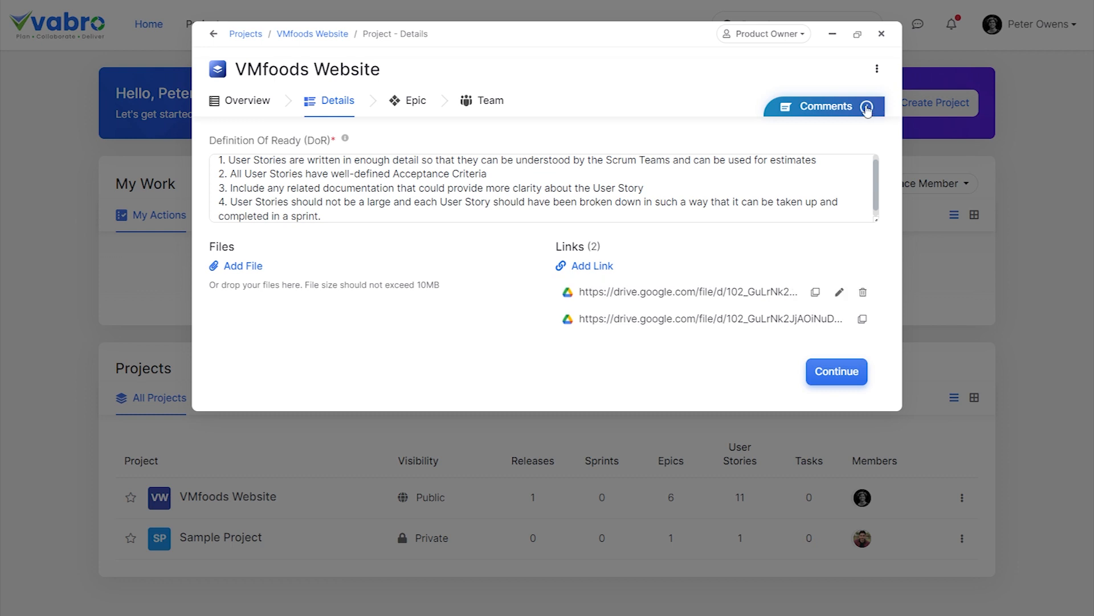
Post a General project comment asking the teams to check the attached case study pdf and the link for the exact project requirements.
left_click(866, 107)
left_click(686, 558)
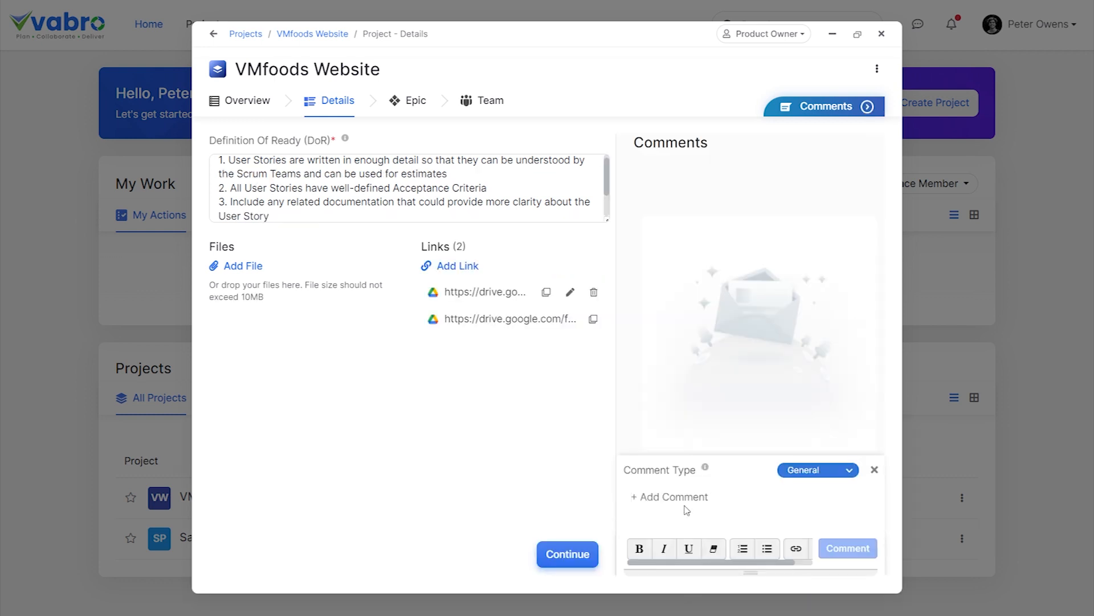
type("Request the teams to check the attached case study pdf to understand the exact project requirements. You can also refer to this link.")
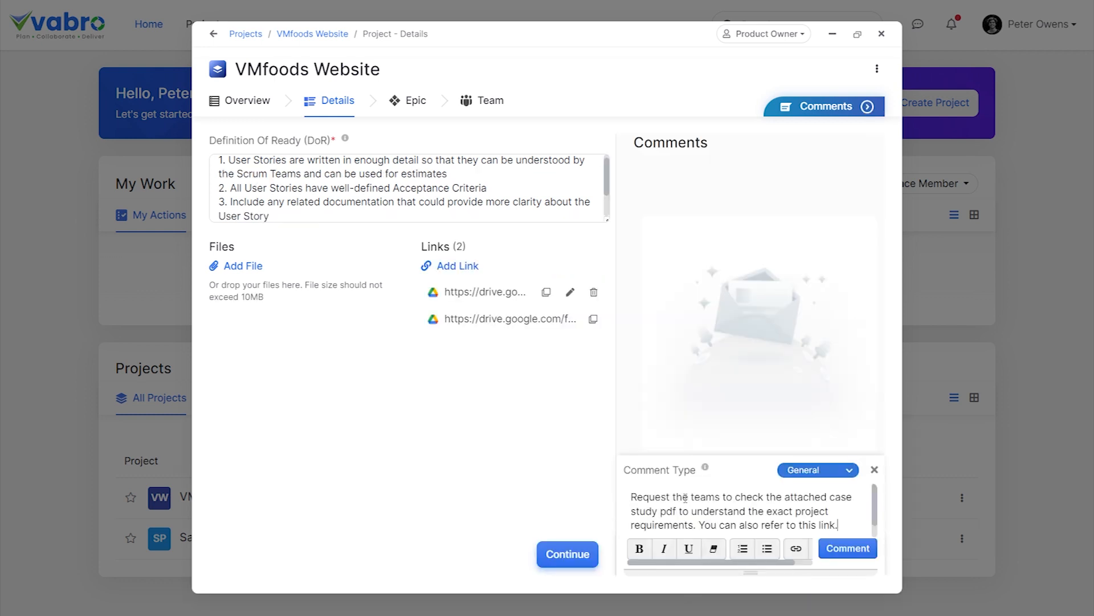
left_click(836, 548)
left_click(837, 550)
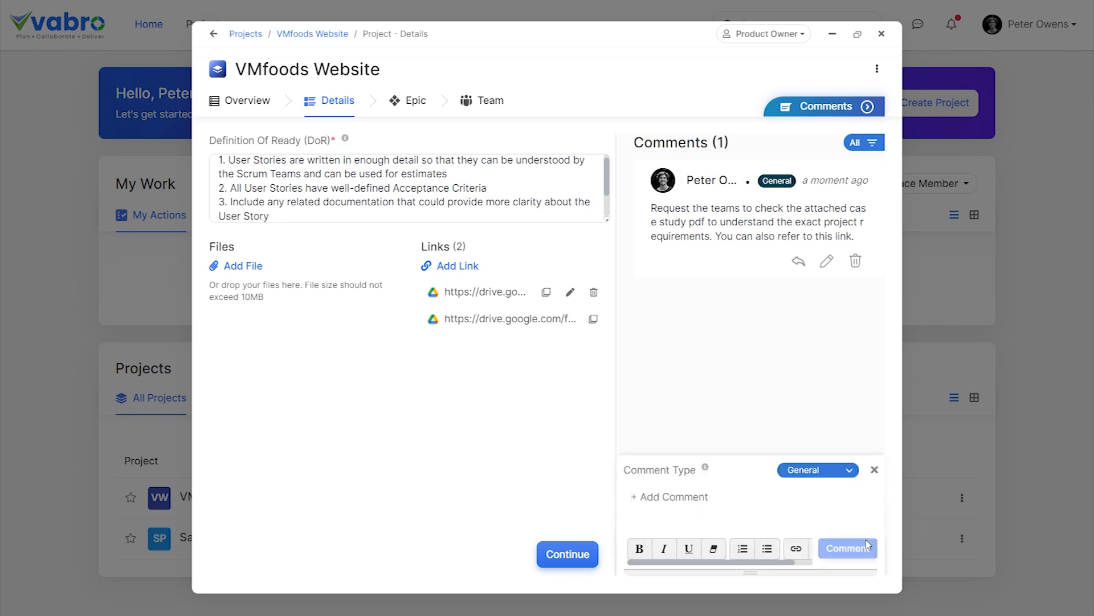
Look through the available comment types and close the comment editor.
left_click(849, 471)
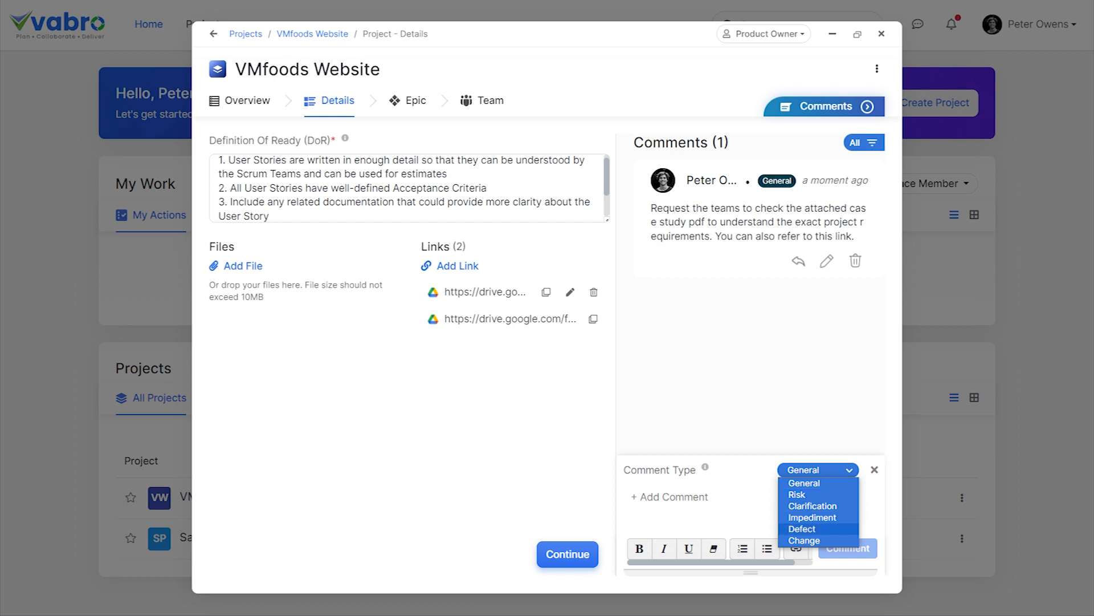
left_click(875, 469)
left_click(875, 470)
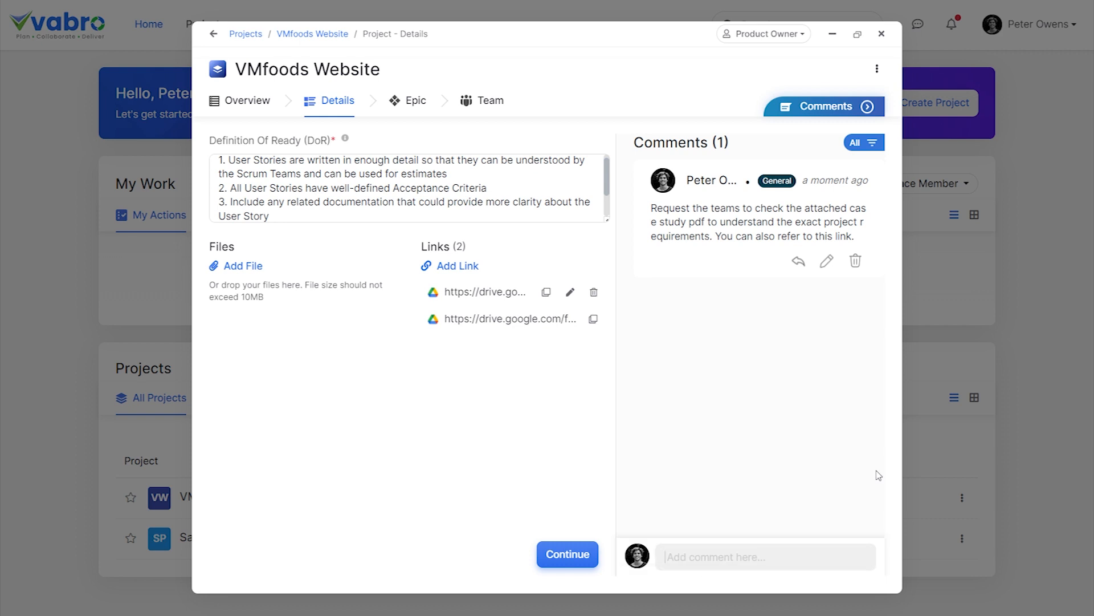
Continue to the project's team setup and name the Scrum team Challengers.
left_click(572, 553)
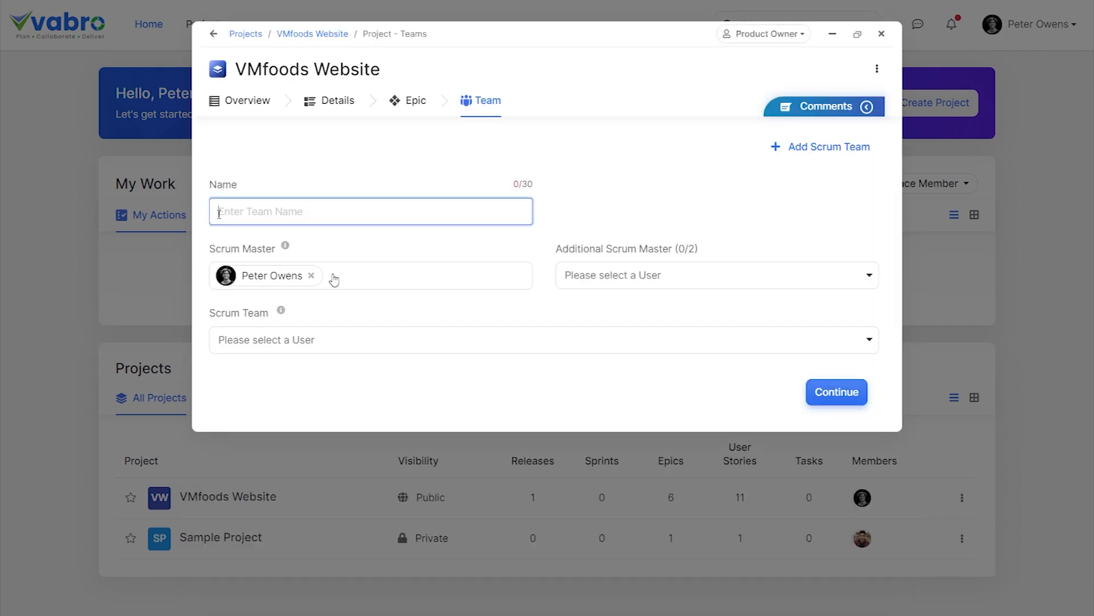
type("Challengers")
key("Return")
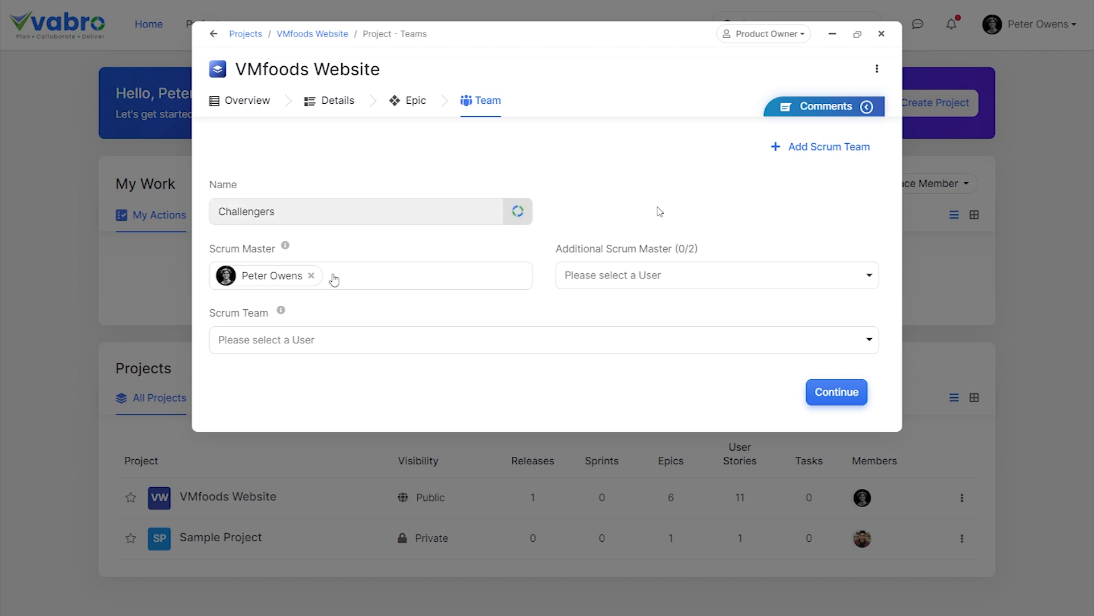
Invite one user as Scrum Master and another as Scrum Team member of Challengers, and finish the project setup.
left_click(334, 278)
left_click(330, 391)
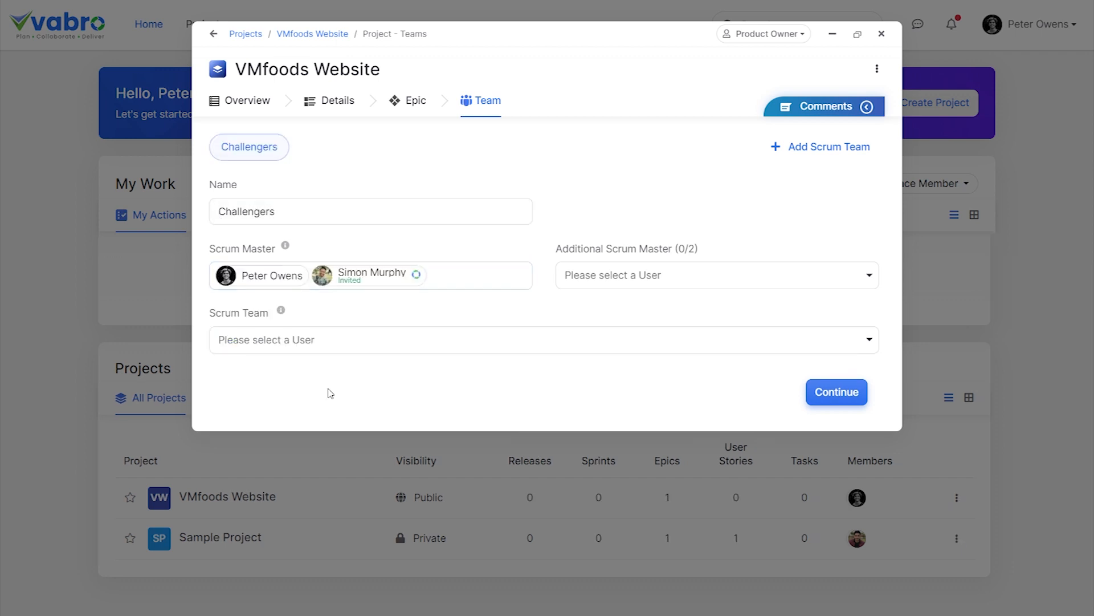
left_click(335, 340)
scroll(386, 427, "down", 3)
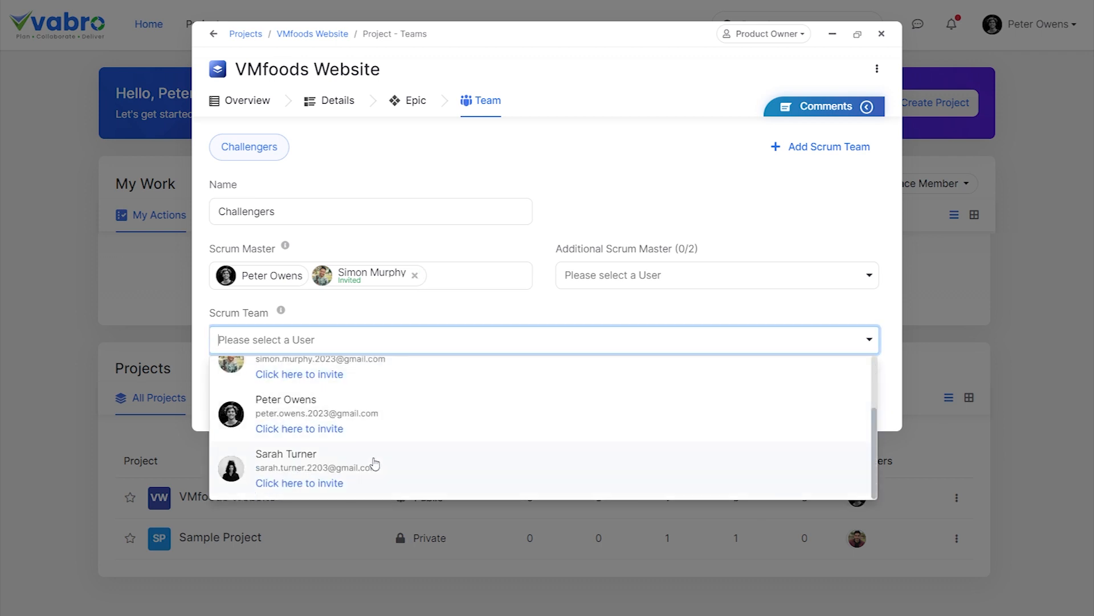
left_click(334, 483)
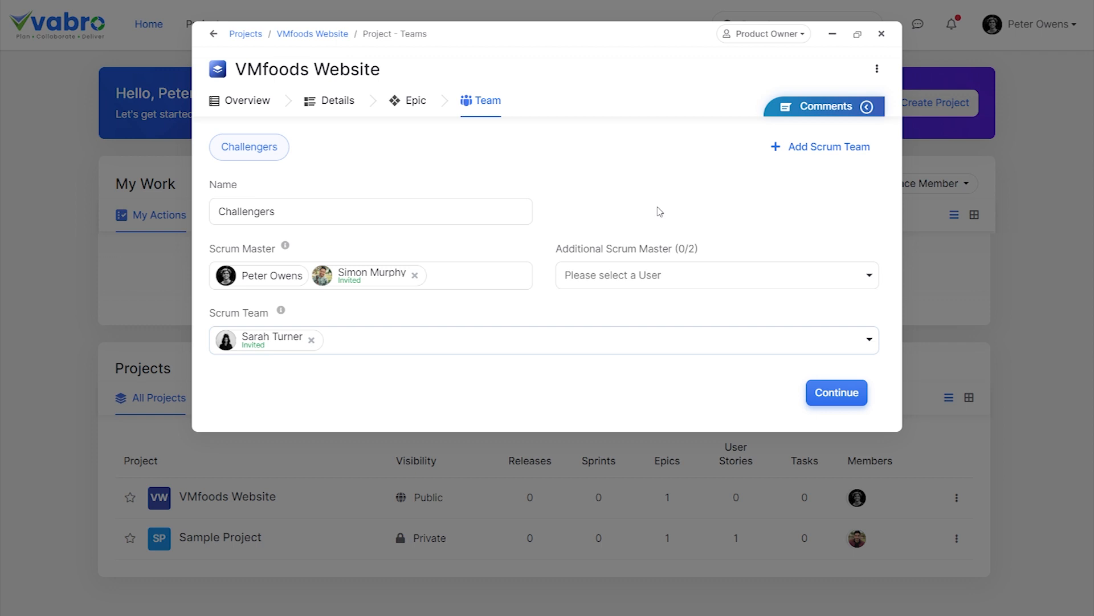
left_click(819, 392)
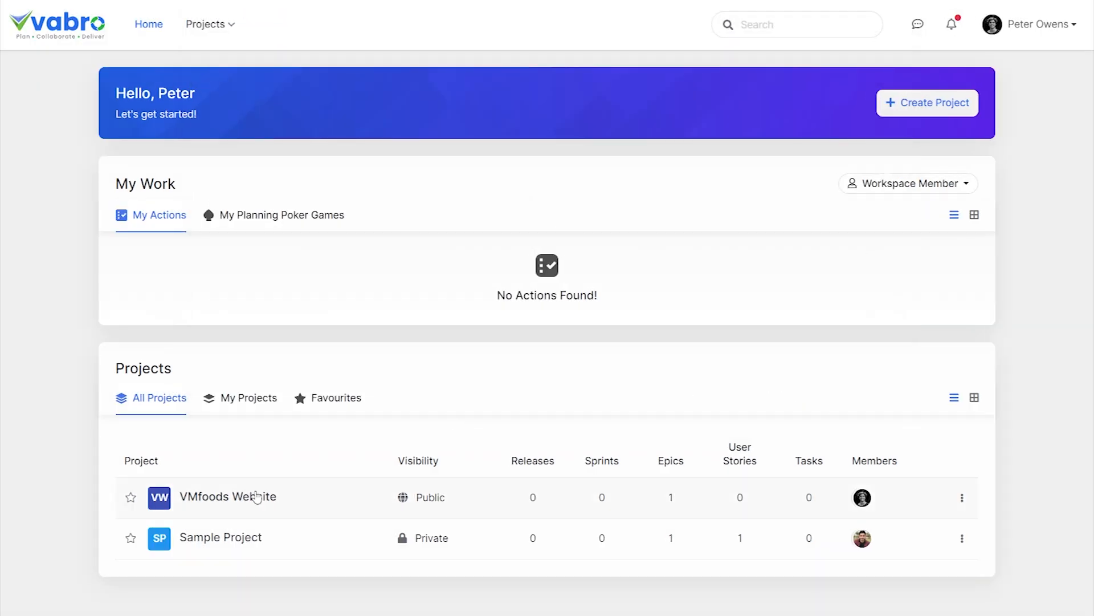
Create the epic "Account Setup" in the VMfoods Website project, describing that a user can create an account to log in and access it.
left_click(236, 498)
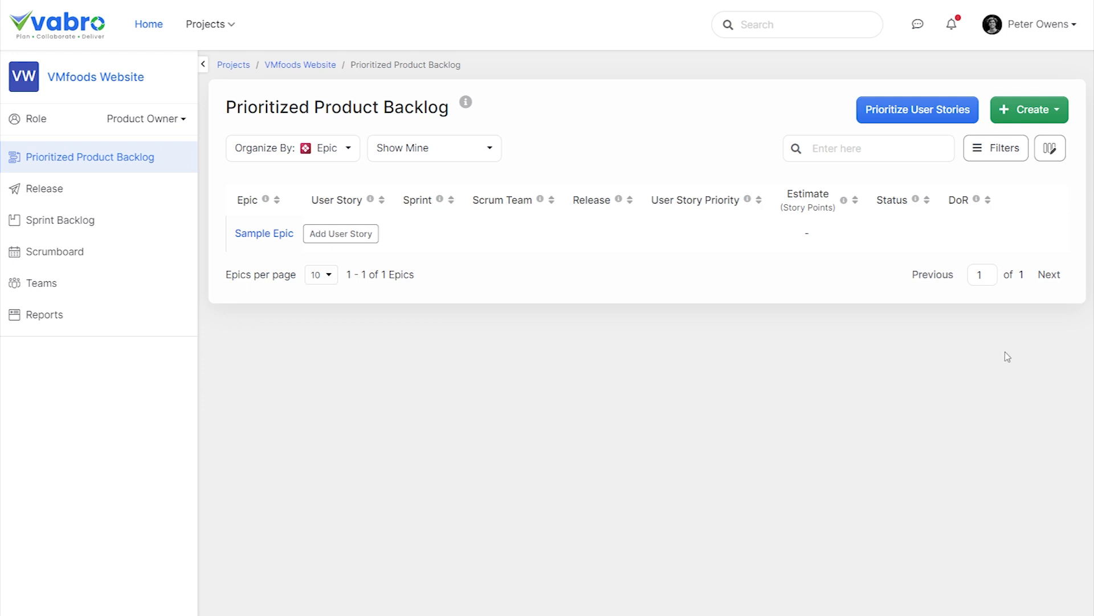
left_click(1049, 110)
left_click(1015, 144)
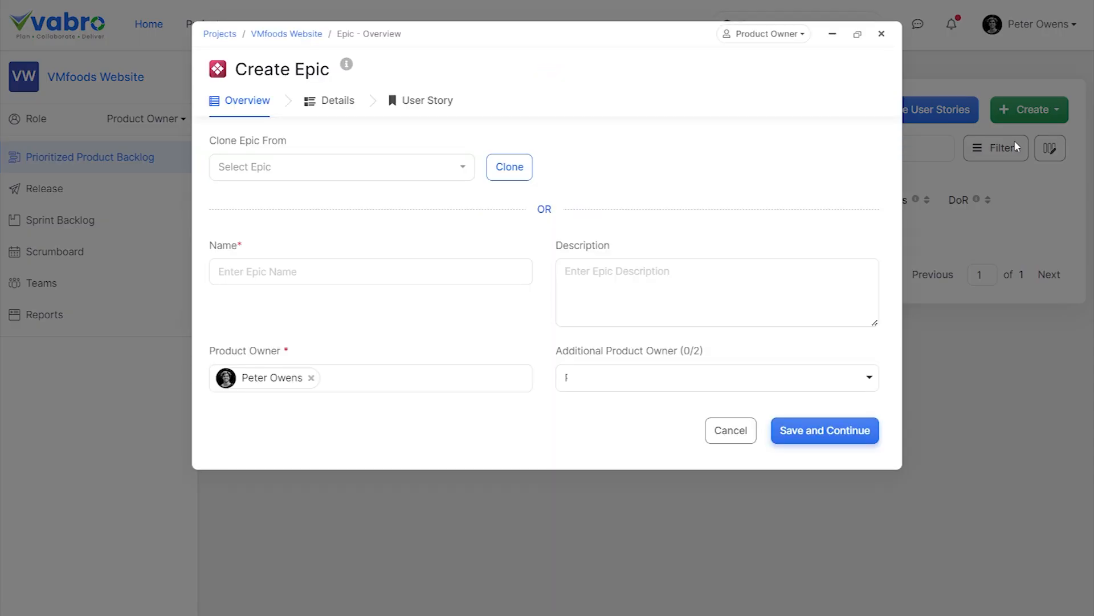
left_click(287, 282)
type("Account Setup")
left_click(587, 290)
type("As a user, I should be able to create an account, so that I can login and access my account")
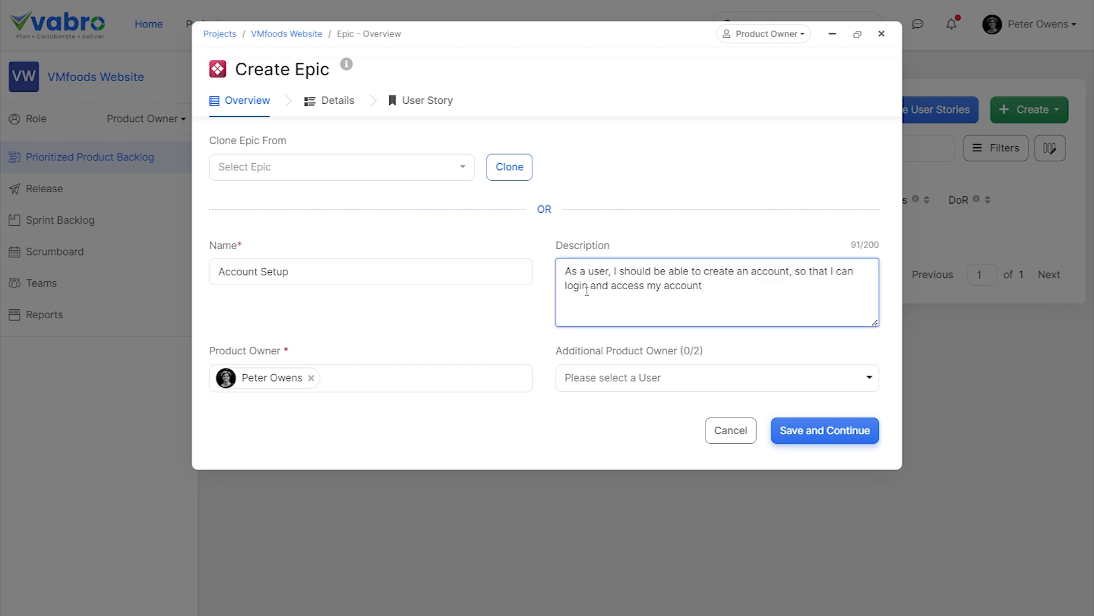
left_click(847, 443)
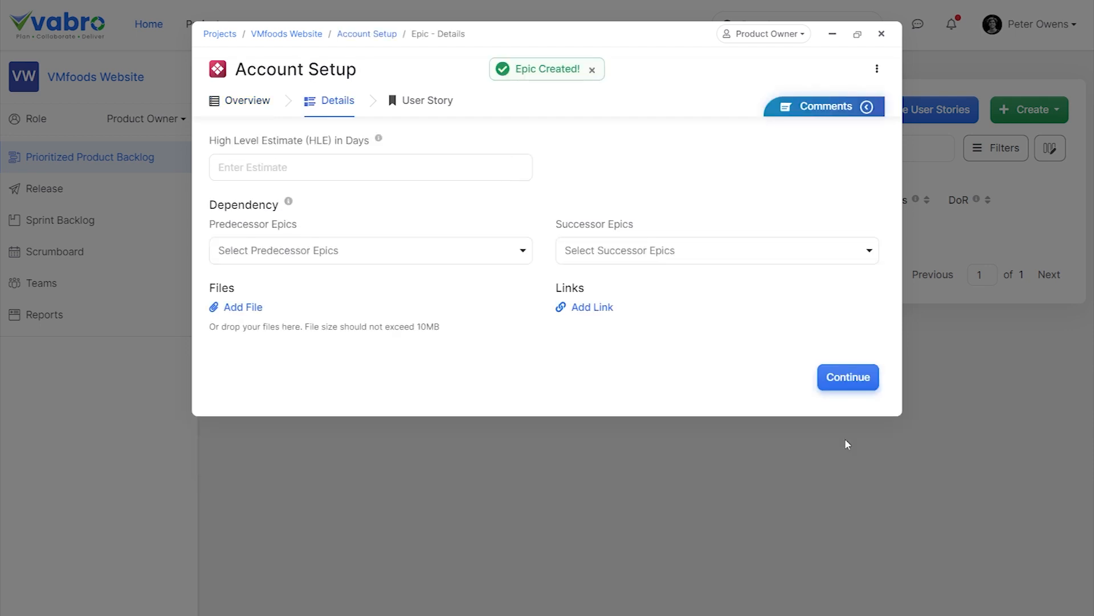
Set the Account Setup epic's high level estimate to 7 days, leave its dependencies empty, and return to the backlog.
left_click(421, 166)
type("7")
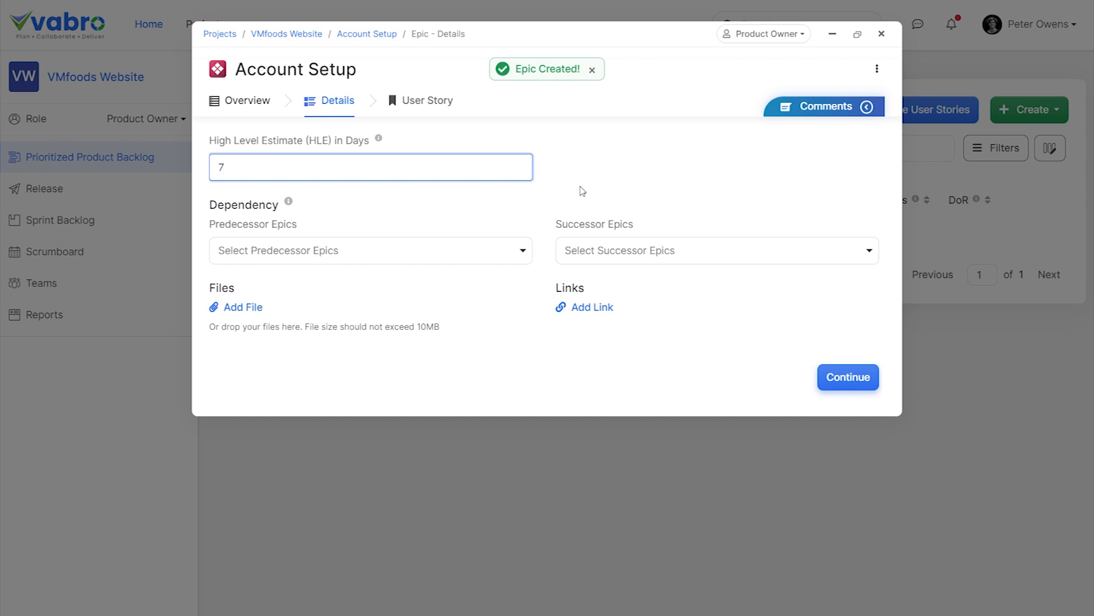
left_click(453, 252)
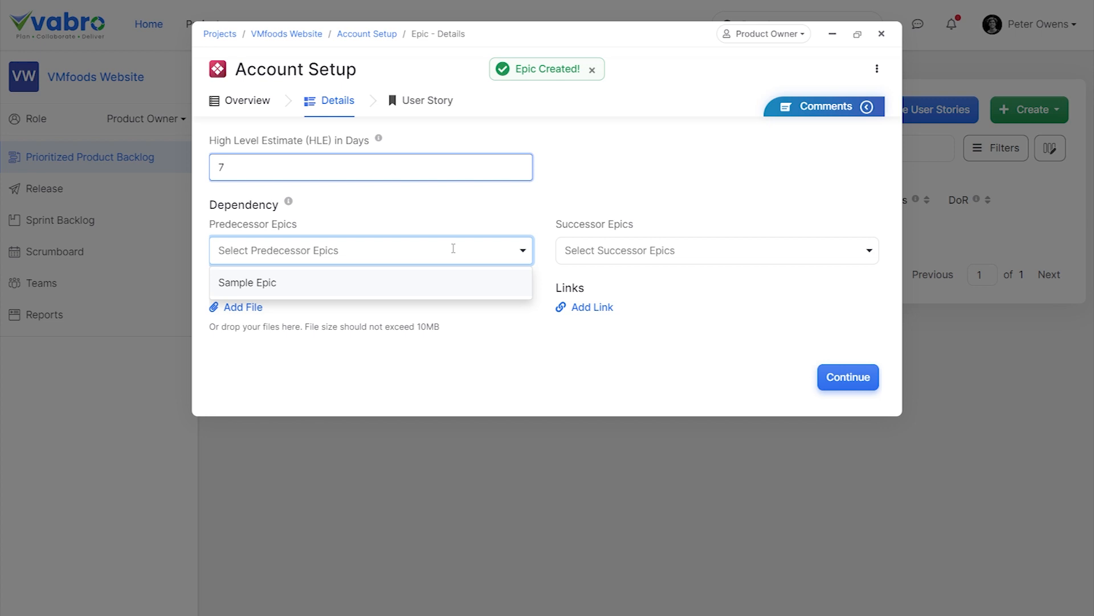
left_click(497, 228)
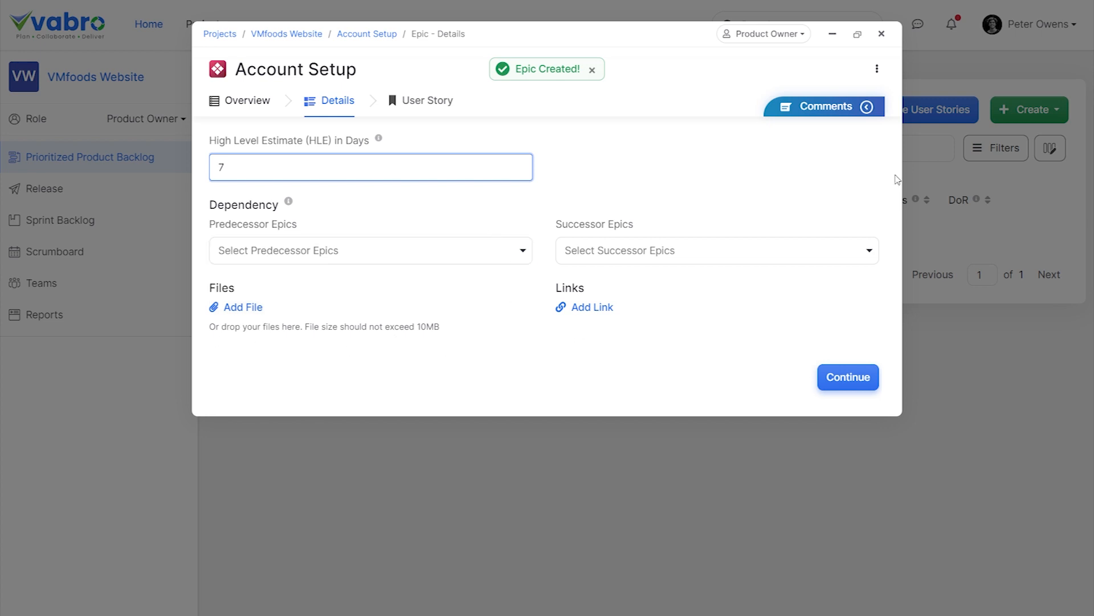
left_click(644, 423)
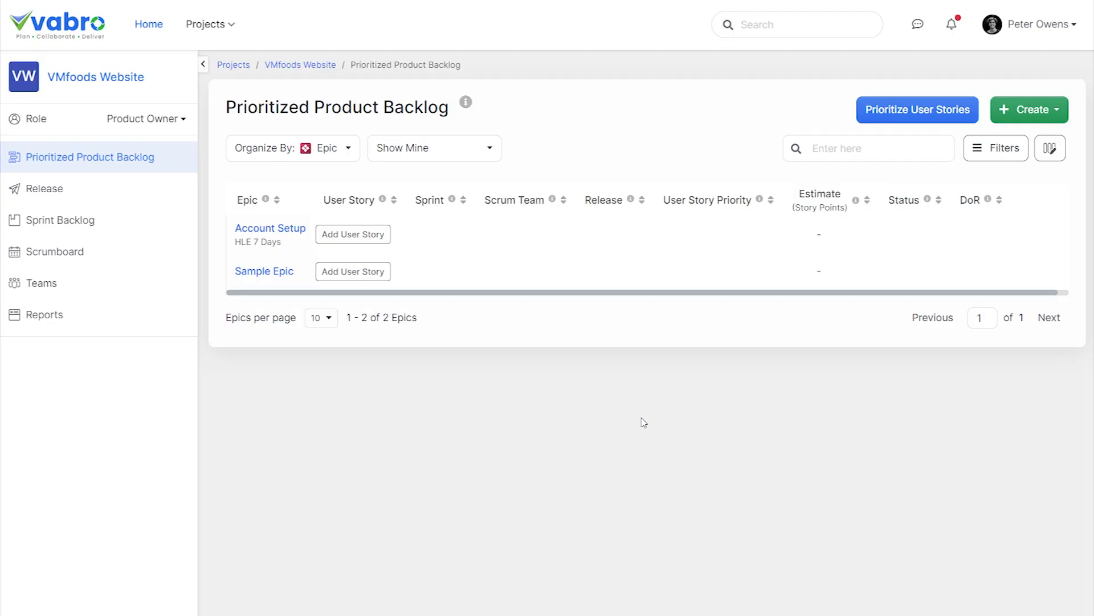
Add the user story "Login" to the Account Setup epic, describing login by email address or mobile number to order groceries and manage the account.
left_click(377, 239)
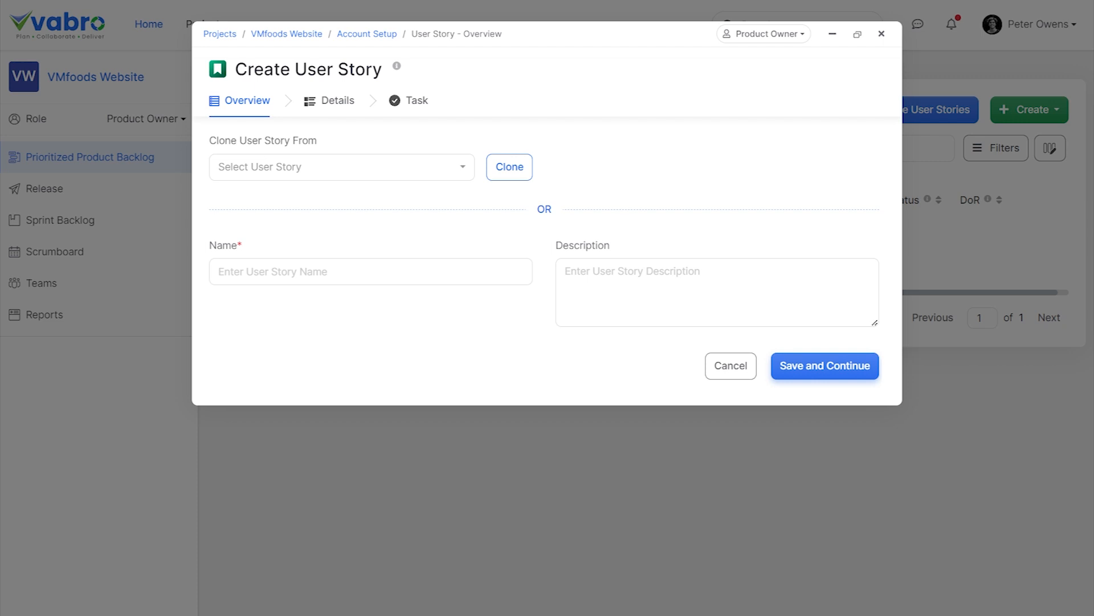
left_click(313, 269)
type("Login")
left_click(774, 316)
type("As a user, I should be able to login to my account using my email address/mobile number, so that I can order groceries and manage my account")
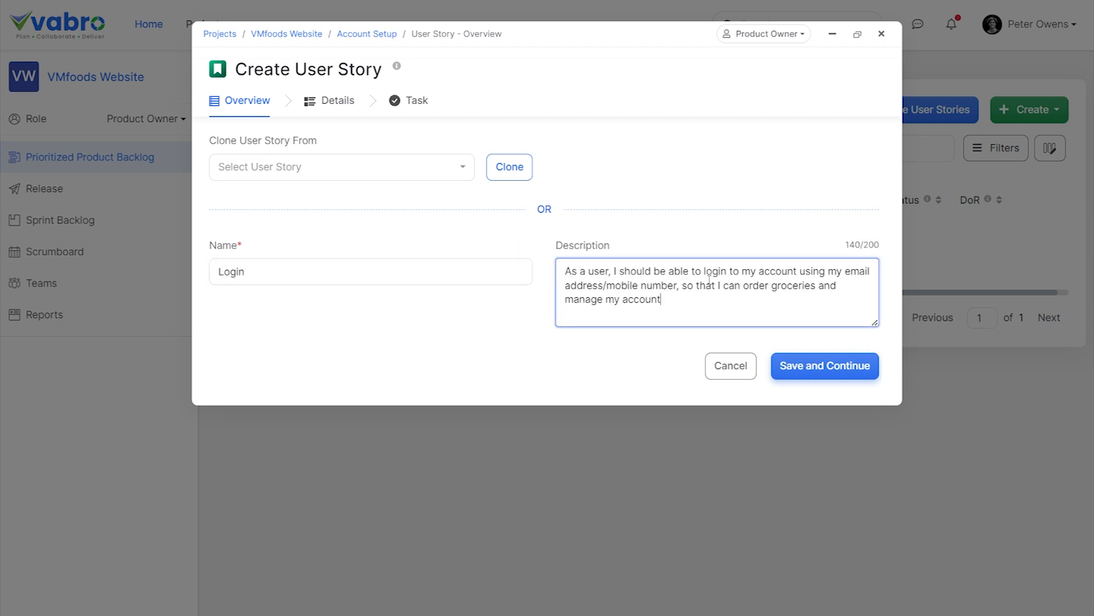
left_click(805, 371)
Create the user story "Signup", describing account creation with an email address or phone number so the user can access the account.
left_click(319, 274)
type("Signup")
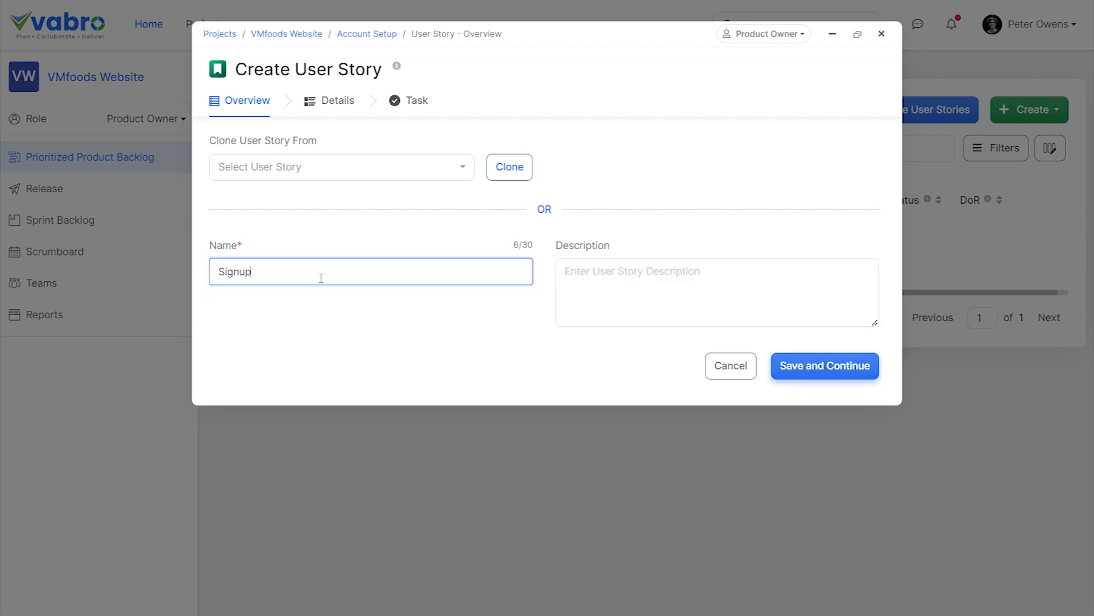
left_click(715, 292)
type("As a user, I should be able to create an account using an email address/phone number, so that I can access my account")
left_click(848, 363)
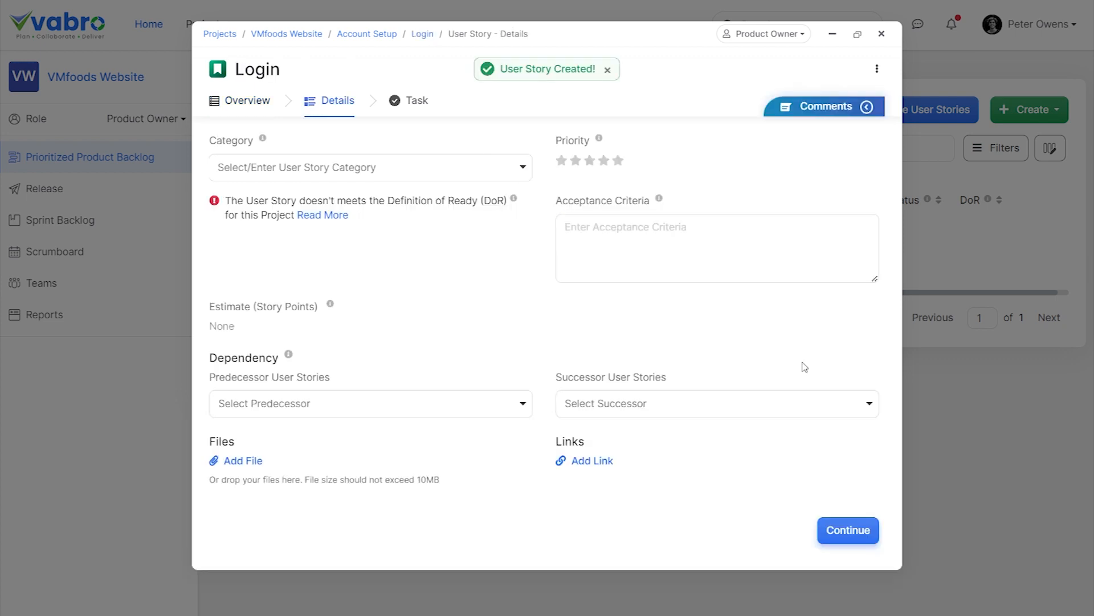
Assign the categories Login and Reset Password to the Login user story.
left_click(323, 171)
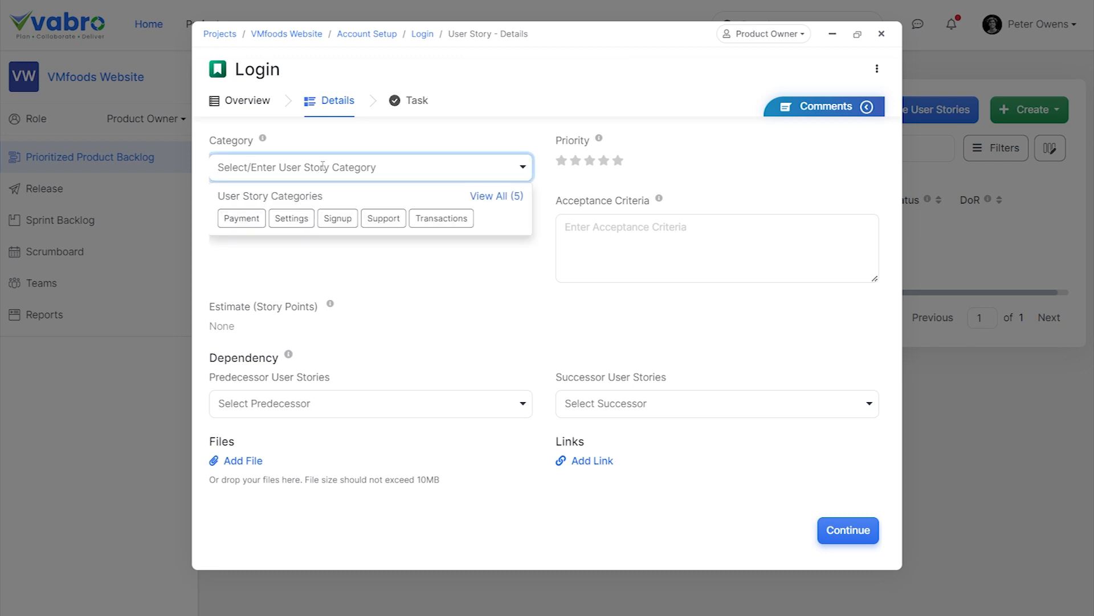
type("Login")
key("Return")
type("Reset Password")
key("Return")
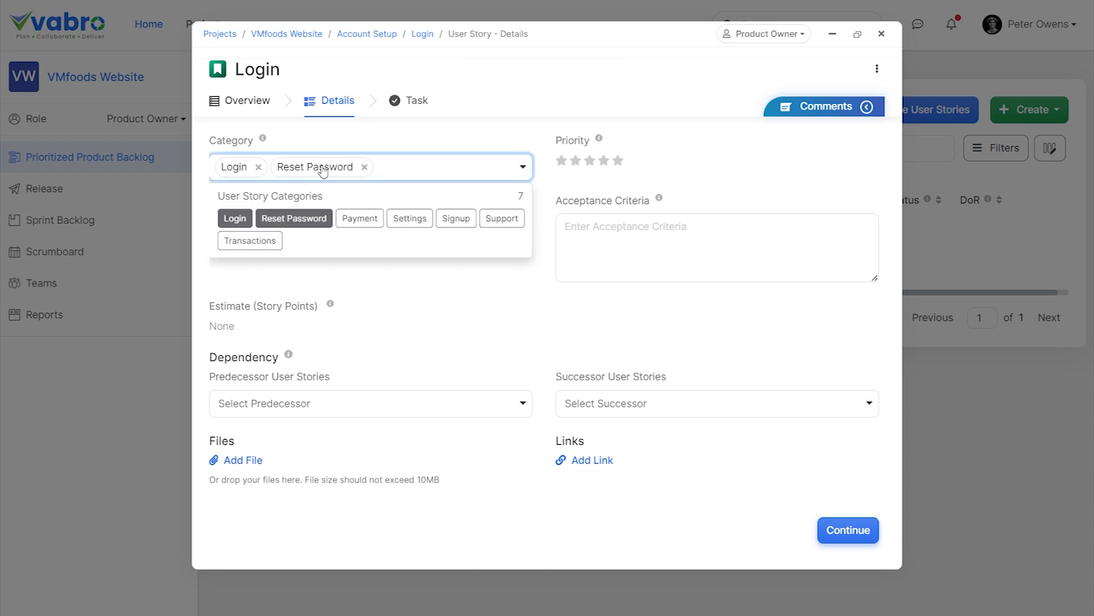
left_click(442, 151)
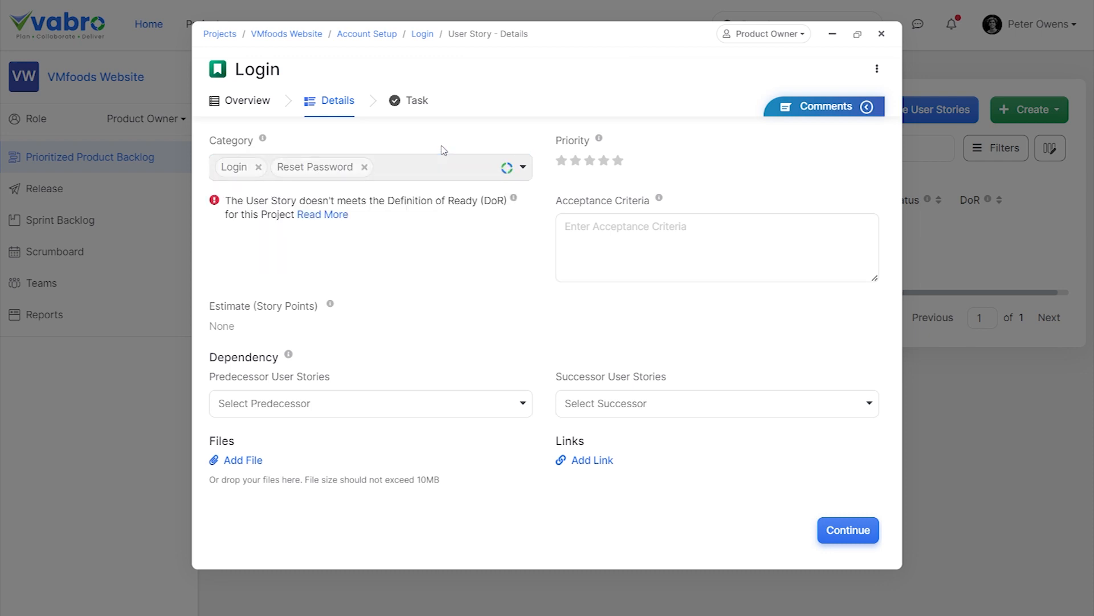
Give the Login story four-star priority and acceptance criteria requiring account access with both email address and mobile number, and save it.
left_click(605, 161)
left_click(567, 261)
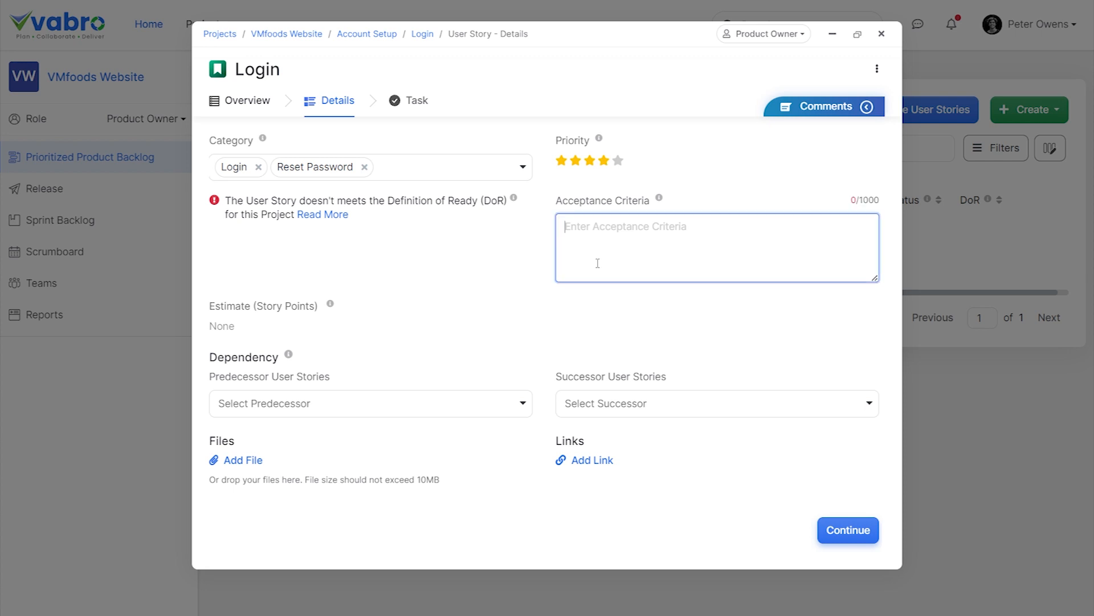
key("ctrl+v")
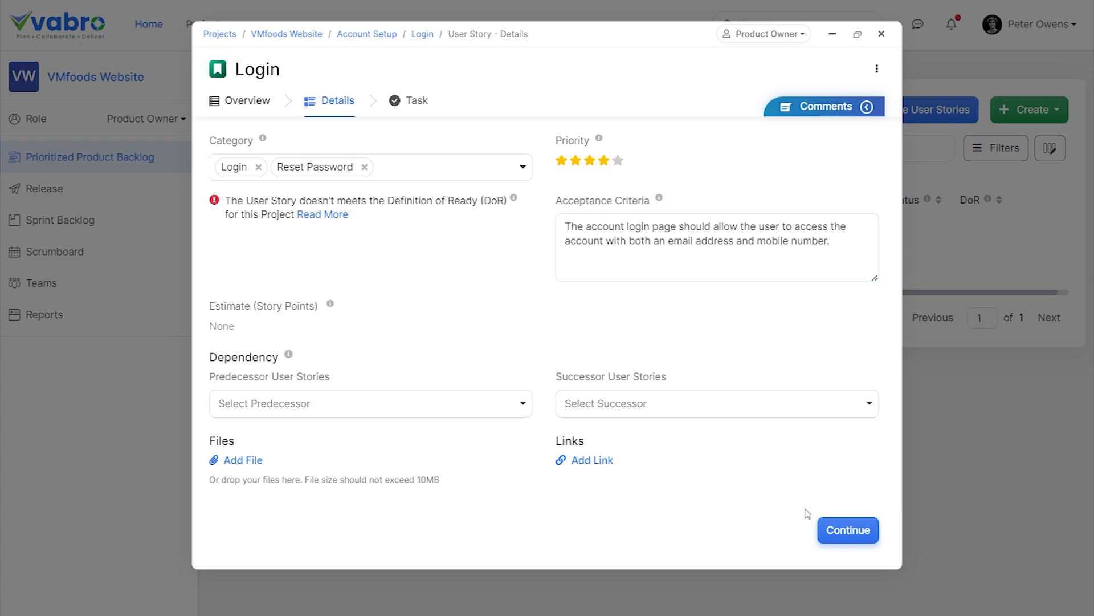
left_click(826, 529)
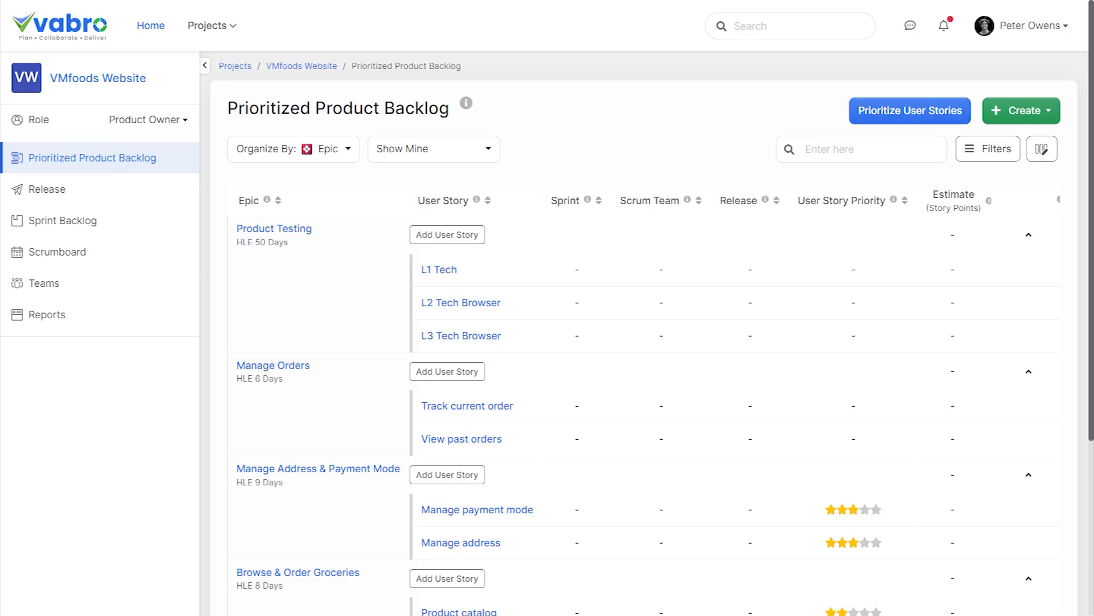
Look through the prioritized product backlog and organize it by task.
left_click_drag(1091, 242, 1085, 204)
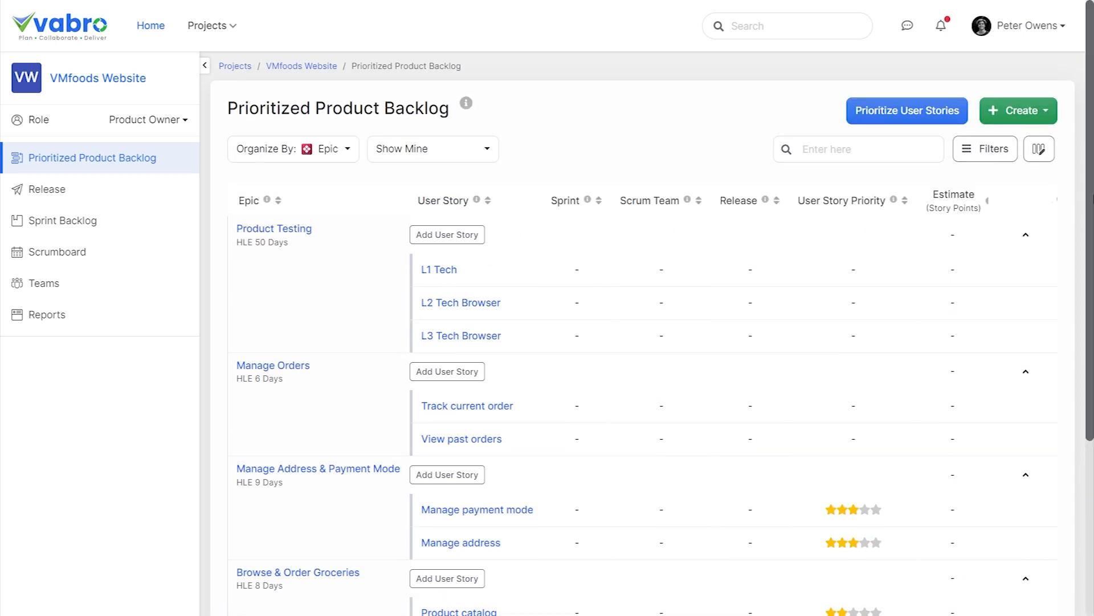
left_click(338, 156)
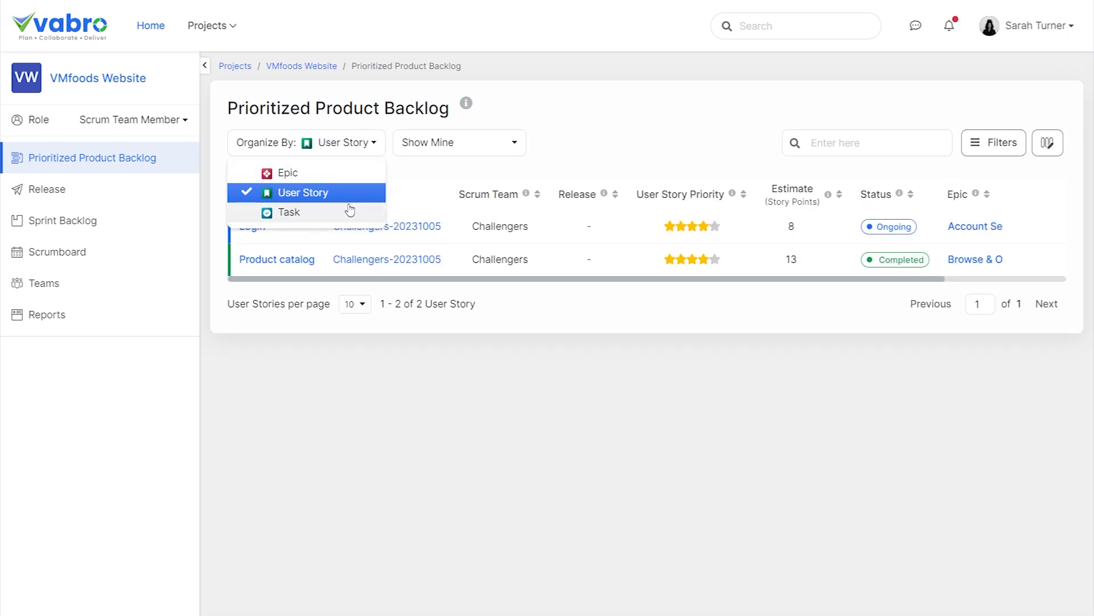
left_click(349, 215)
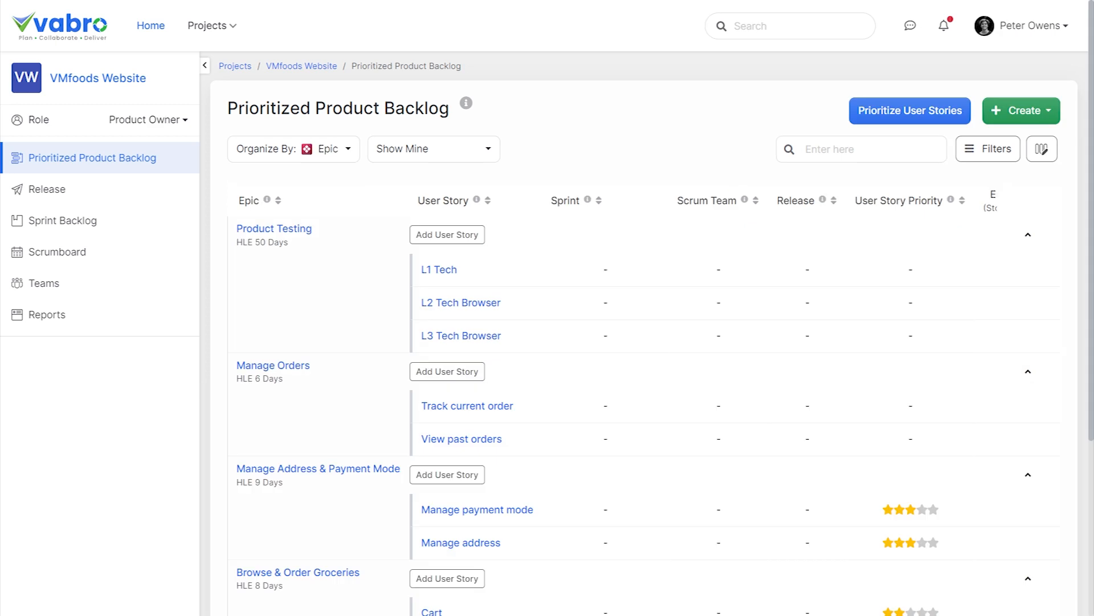
Organize the prioritized product backlog by user story and sort the list by user story title and by epic.
left_click(342, 149)
left_click(337, 180)
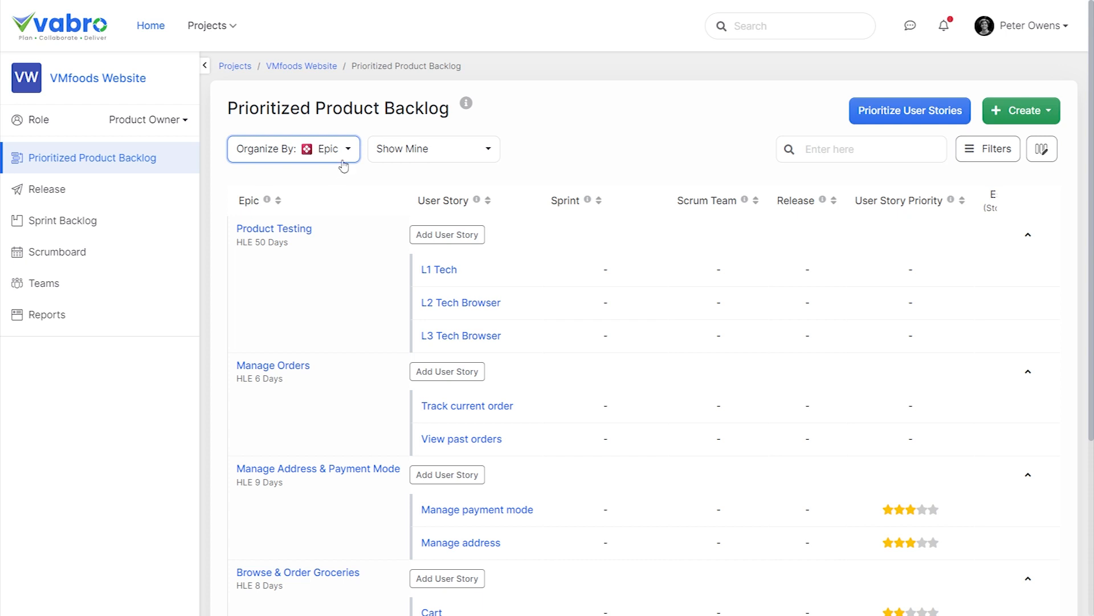
left_click(343, 159)
left_click(334, 192)
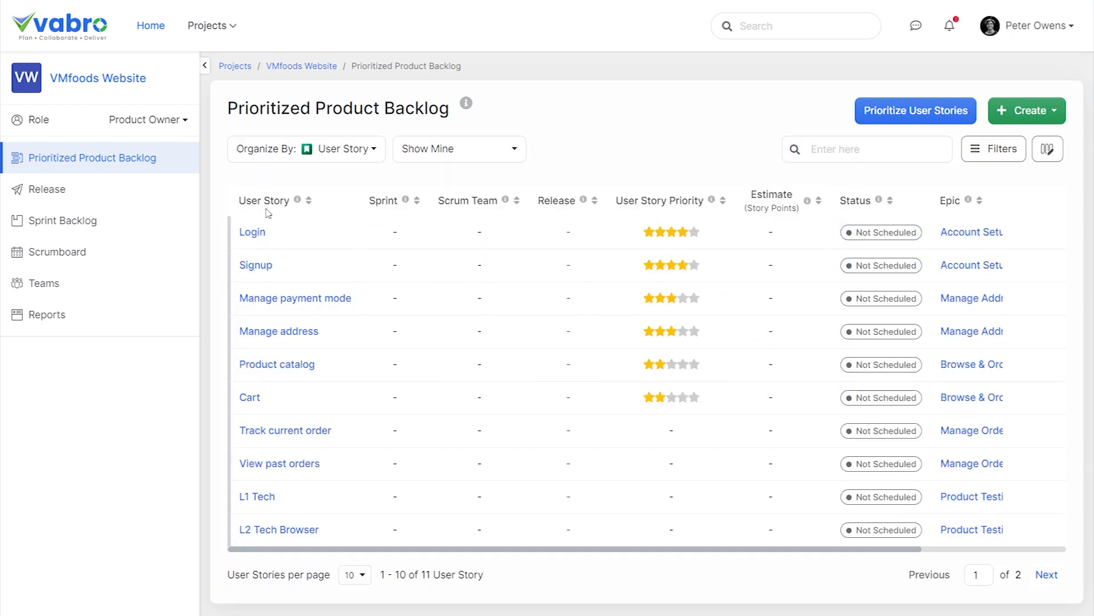
left_click(265, 204)
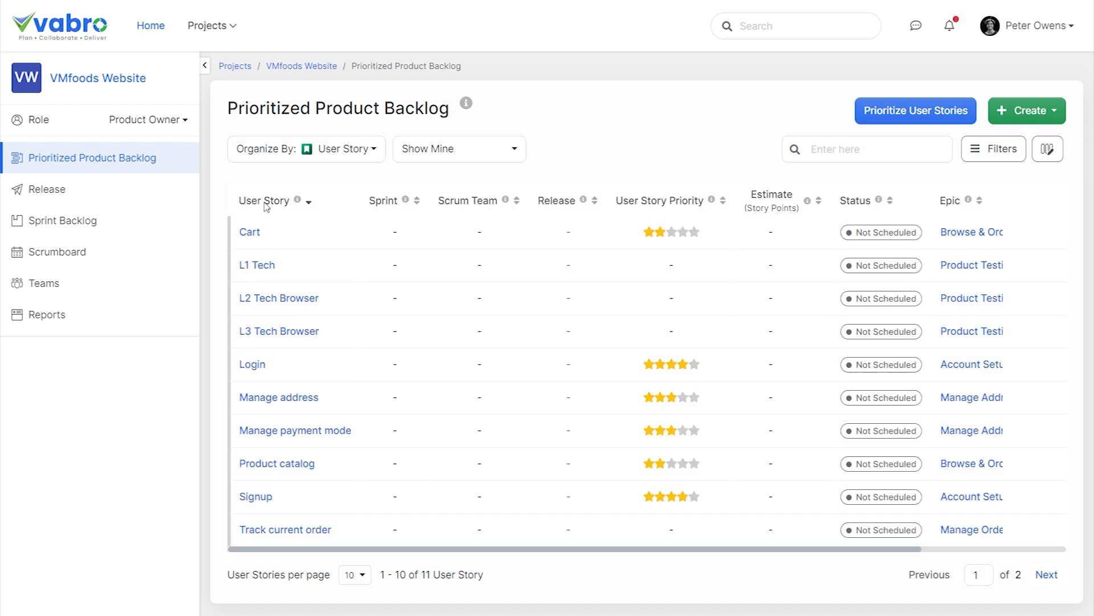
left_click(265, 204)
Hide the DoR and Status columns of the user story backlog, leaving the Scrum Team column shown.
left_click(1048, 149)
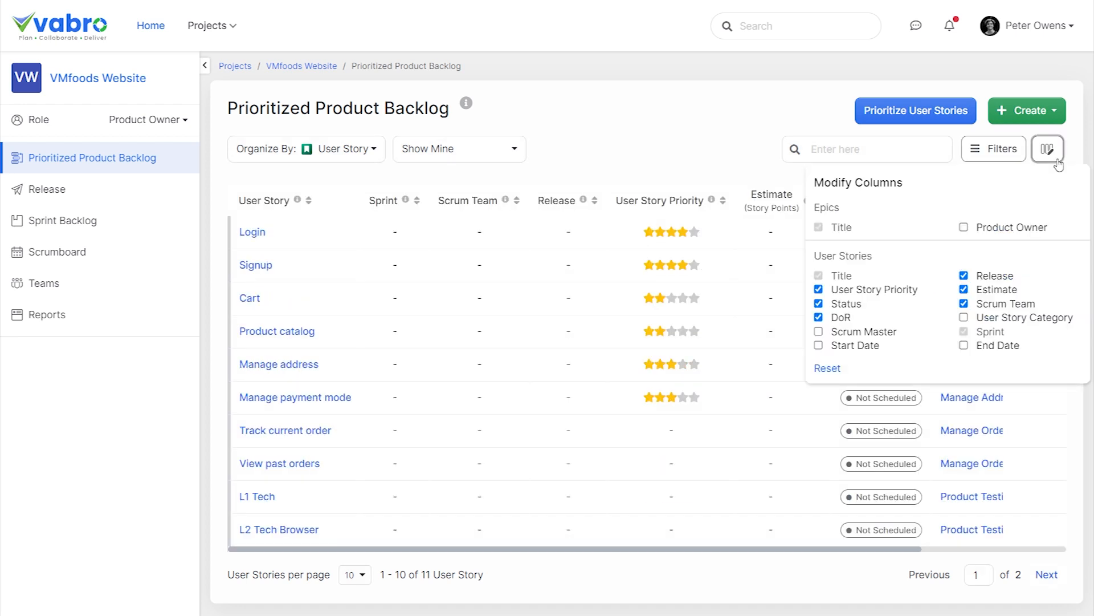
left_click(819, 303)
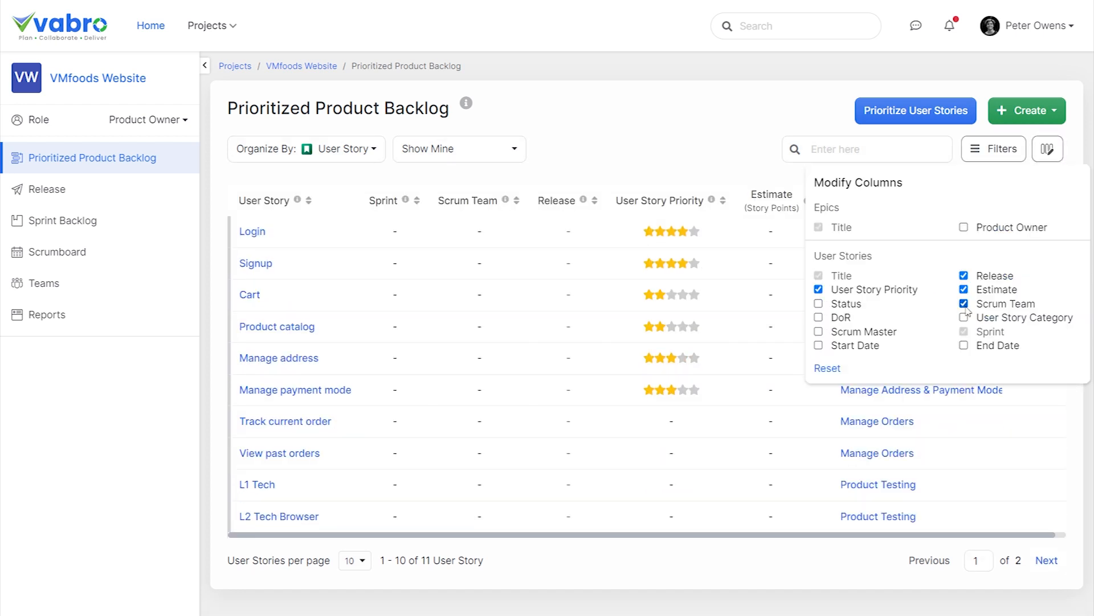
left_click(965, 303)
left_click(966, 308)
left_click(711, 127)
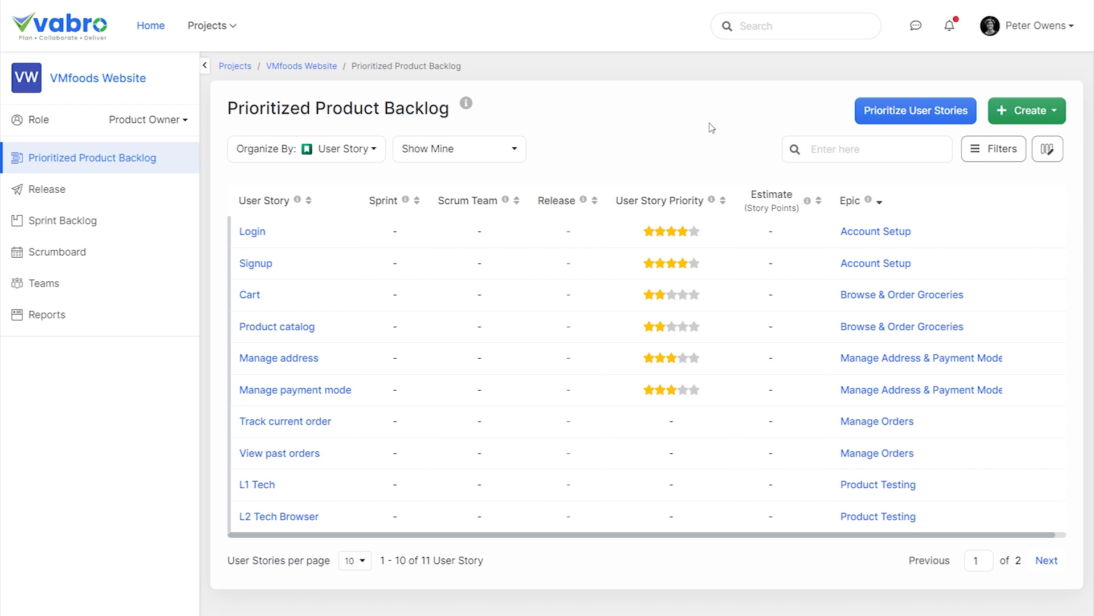
Prioritize the user stories by moving Product catalog above Login to the first place in the order.
left_click(924, 121)
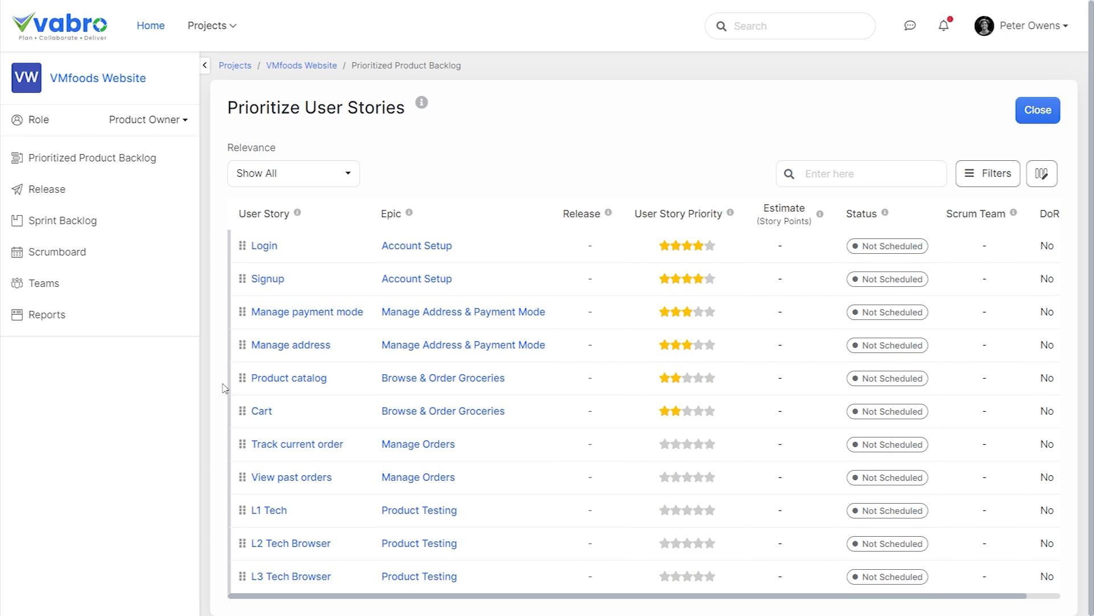
left_click_drag(244, 378, 238, 237)
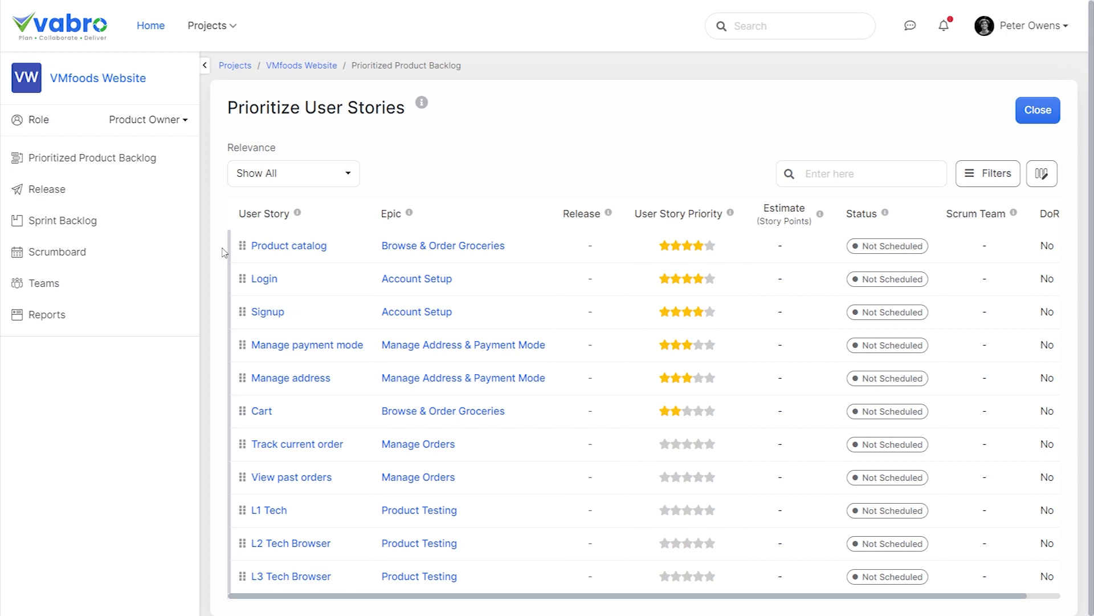
Start the release VMfoods_Release_1, described as the first website release including Account Setup, Browse Products, Order Groceries, Manage Addresses and Payment modes.
left_click(85, 205)
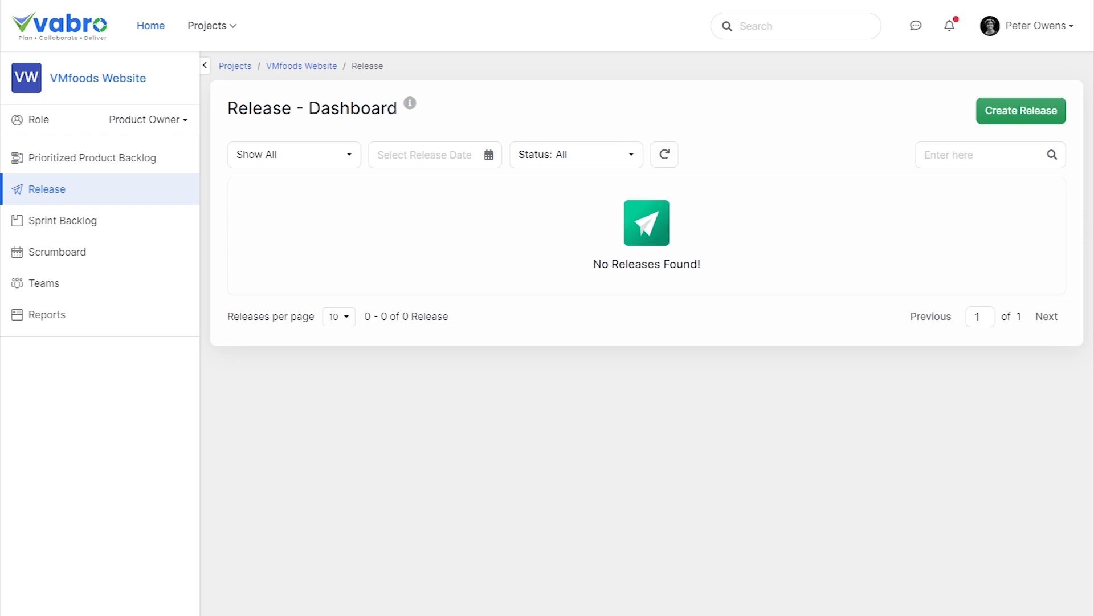
left_click(1007, 114)
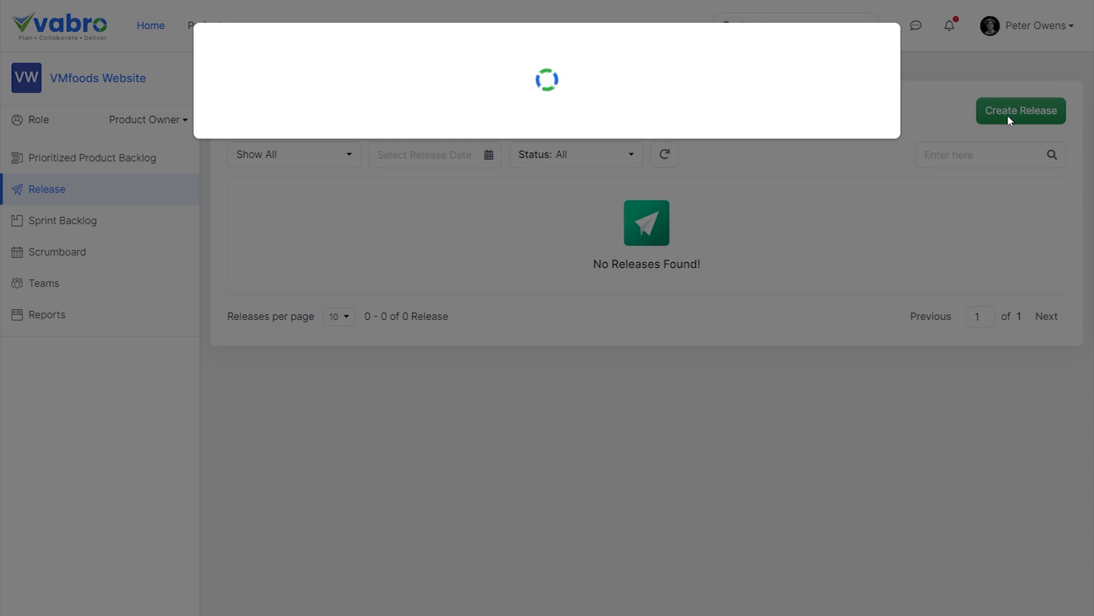
left_click(392, 168)
type("VMfoods_Release_1")
left_click(653, 181)
type("The first release of VMfoods website will include Account Setup, Browse Products, Order Groceries, Manage Addresses and Payment modes.")
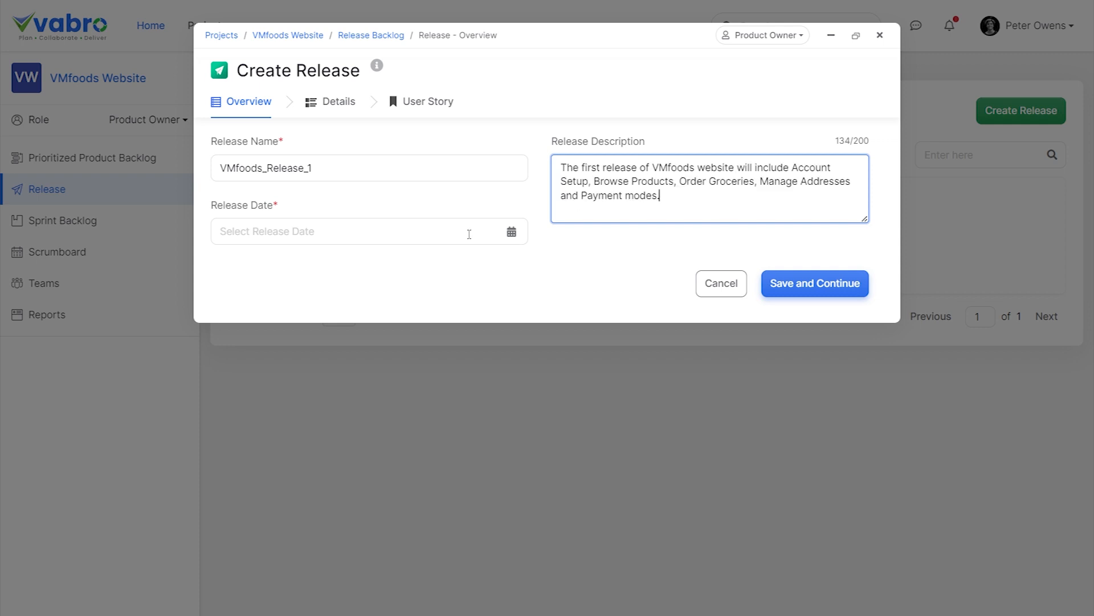
Set the release date to 31-Mar-2024 and save the release overview.
left_click(238, 234)
type("31-Mar-2024")
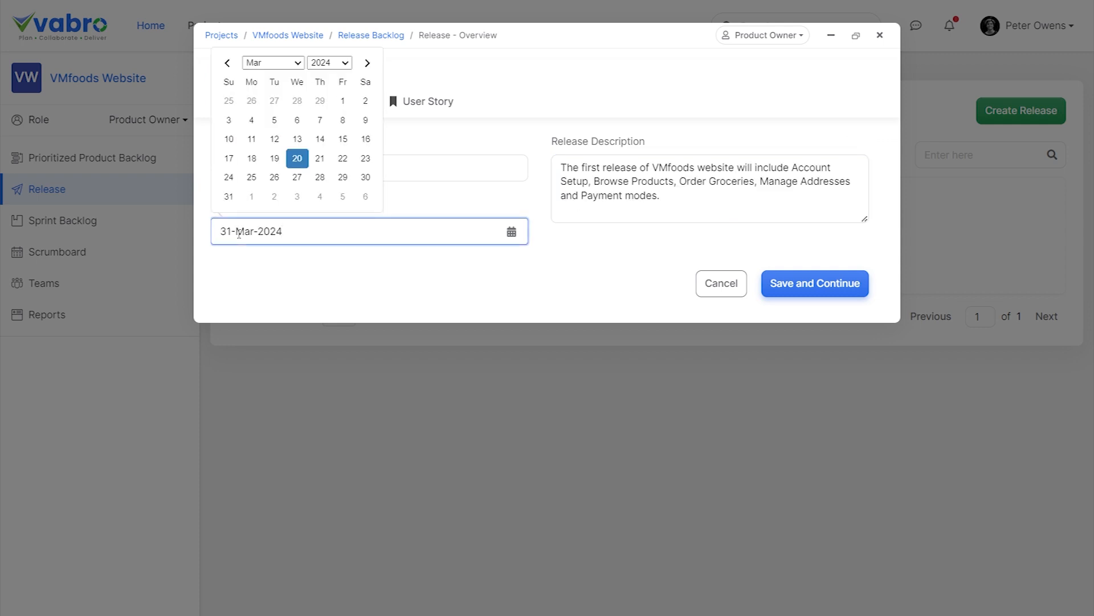
left_click(646, 273)
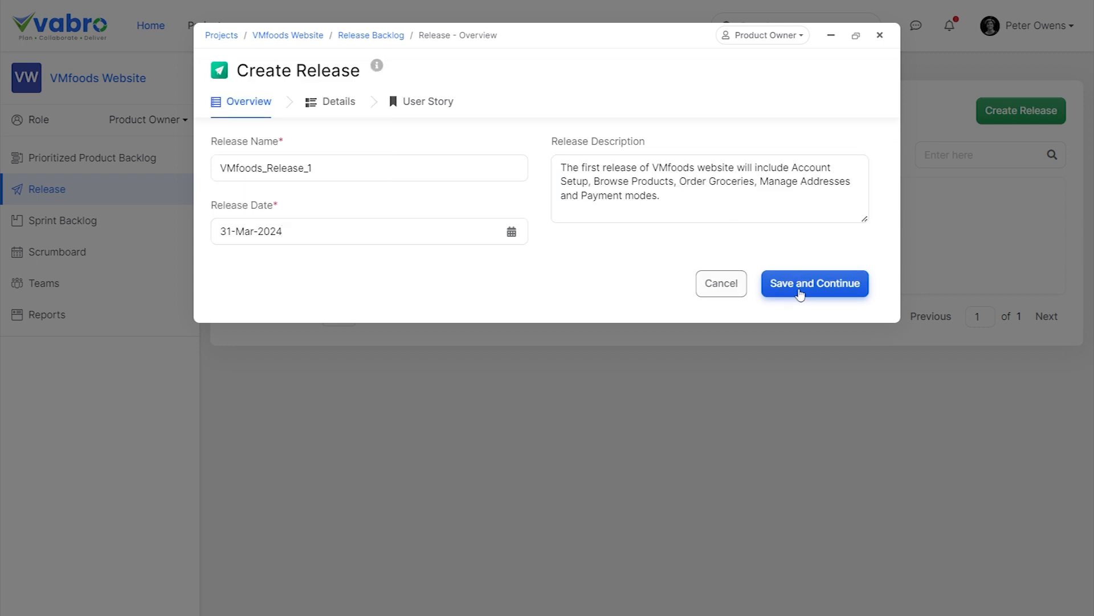
left_click(822, 292)
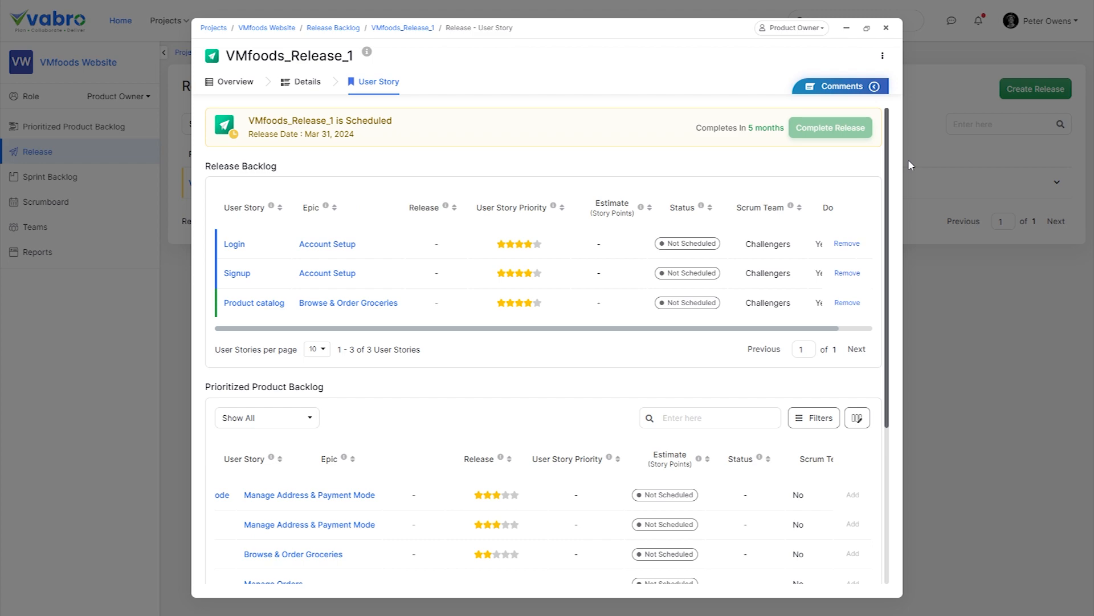
Review the release backlog of VMfoods_Release_1 and the remaining user stories in the prioritized product backlog.
scroll(903, 251, "down", 3)
scroll(903, 251, "down", 3)
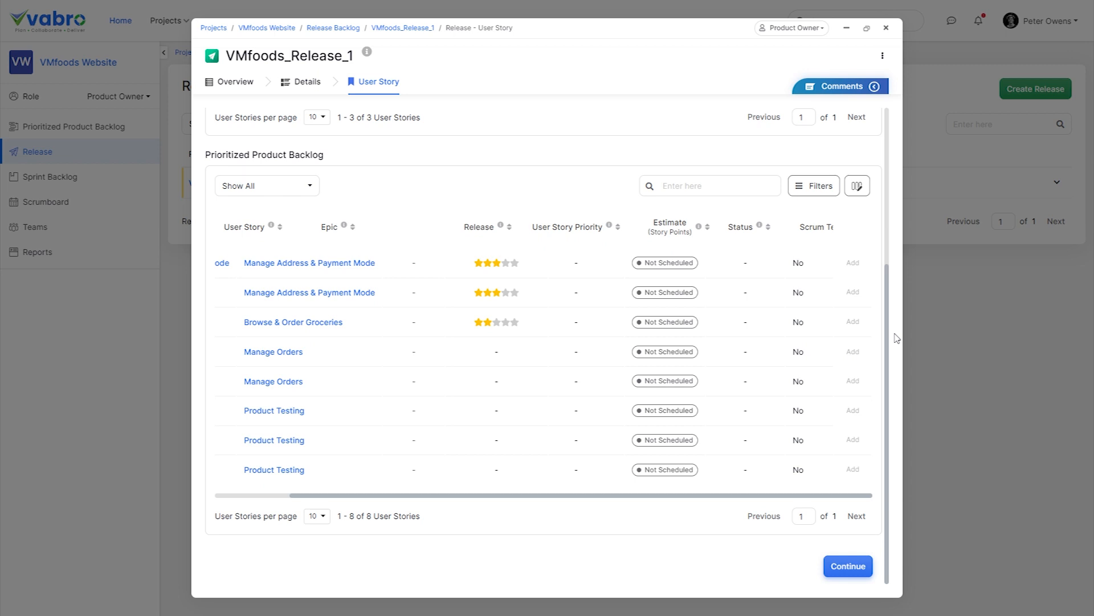
scroll(897, 338, "up", 4)
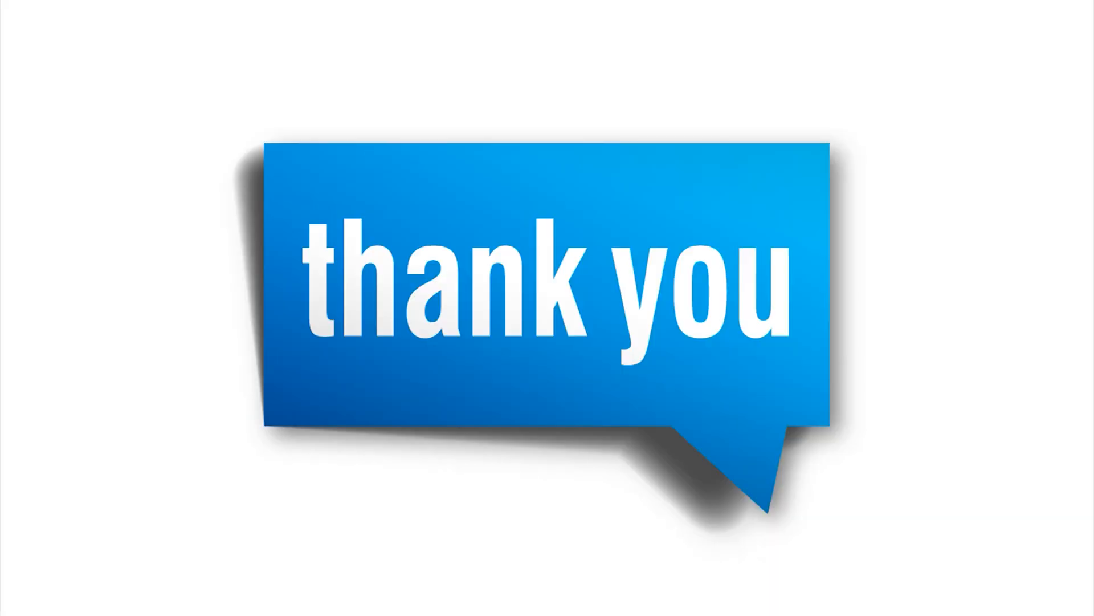